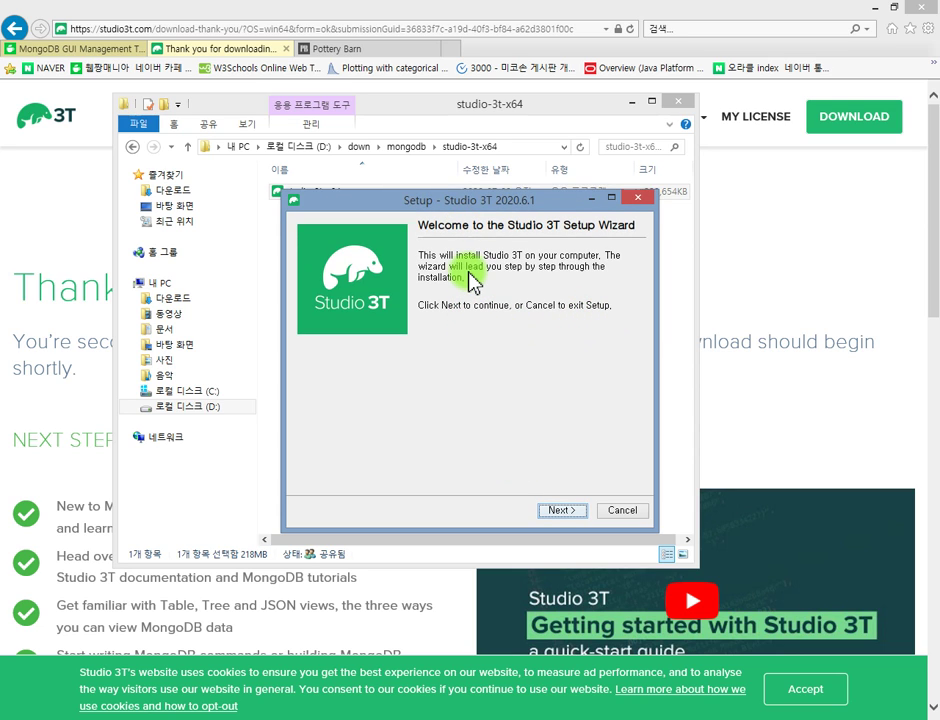
Step: Install Studio 3T in the default folder, creating a desktop icon but without running it when setup finishes
{"action": "left_click", "coordinate": [561, 511]}
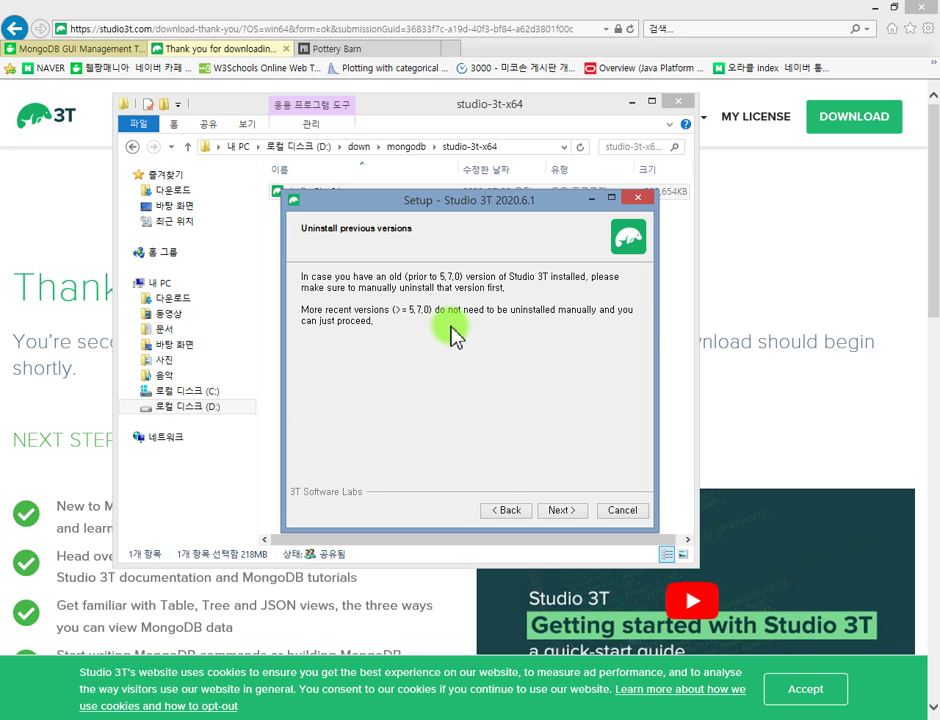
{"action": "left_click", "coordinate": [566, 512]}
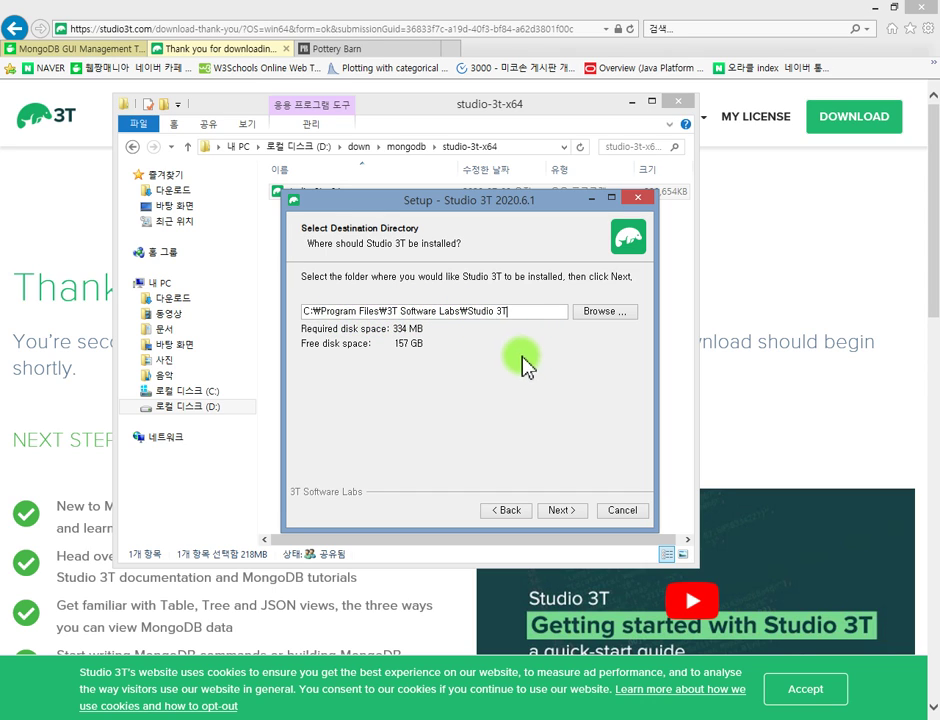
{"action": "left_click", "coordinate": [573, 512]}
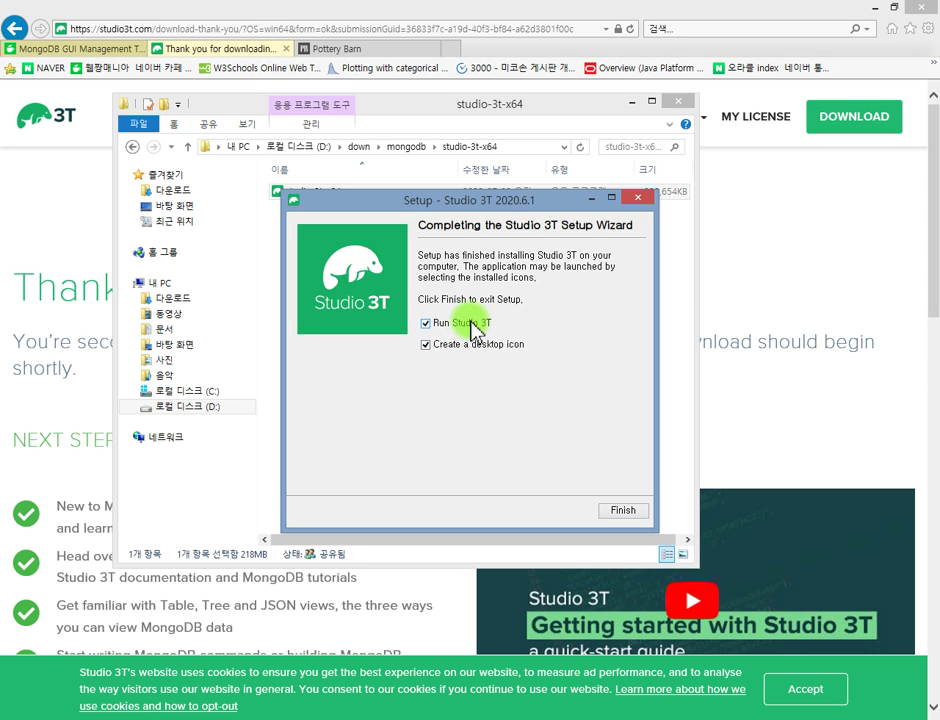
{"action": "left_click", "coordinate": [472, 326]}
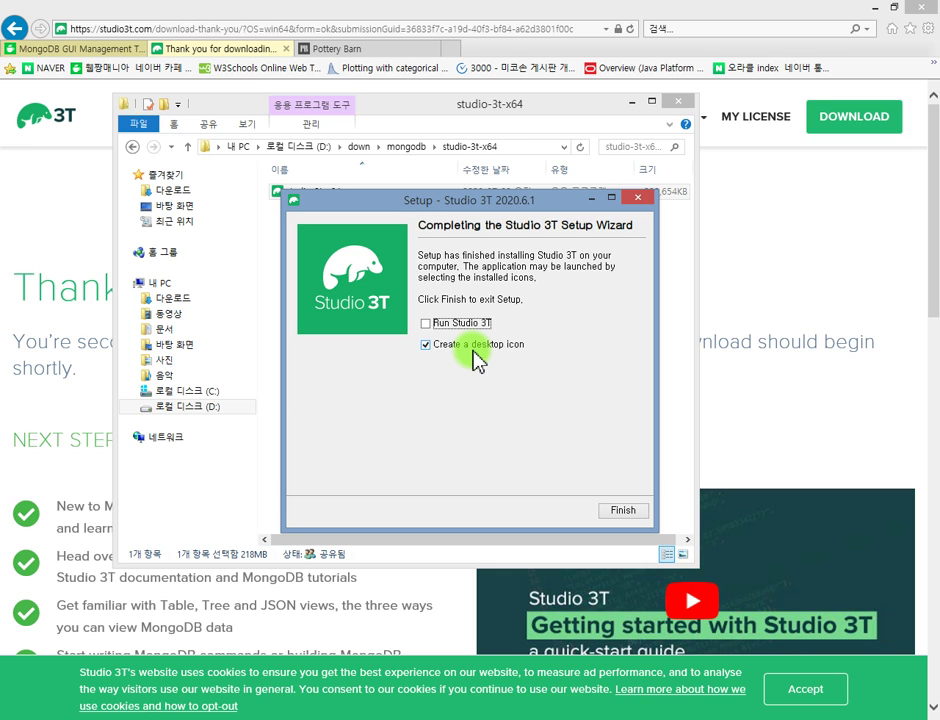
{"action": "left_click", "coordinate": [623, 511]}
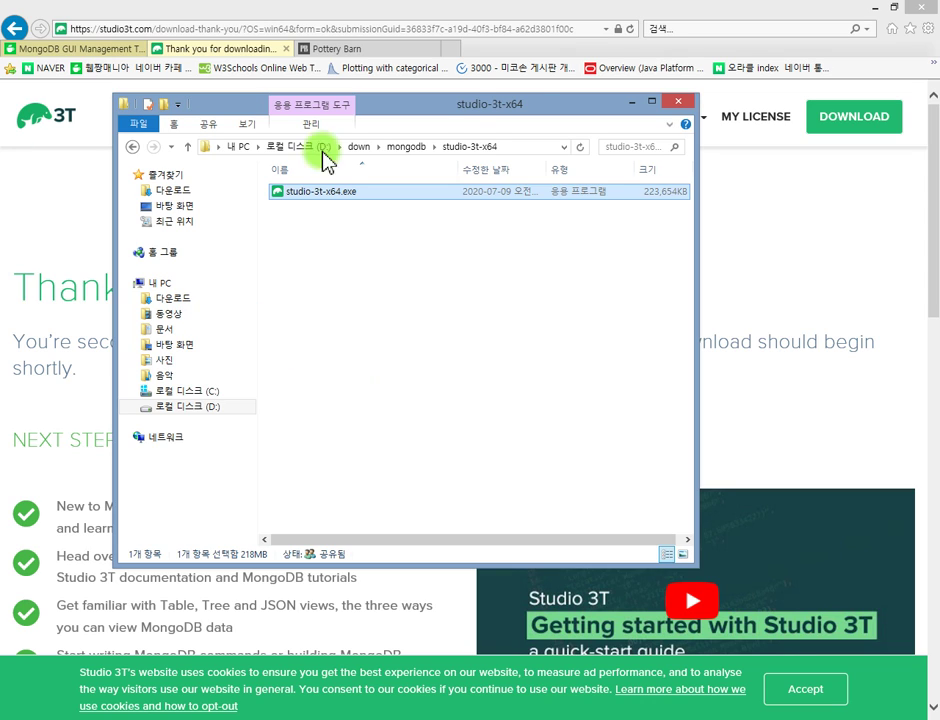
Step: Minimize the browser and folder windows covering the desktop and pin the Studio 3T shortcut to the taskbar
{"action": "left_click", "coordinate": [876, 10]}
{"action": "left_click", "coordinate": [872, 12]}
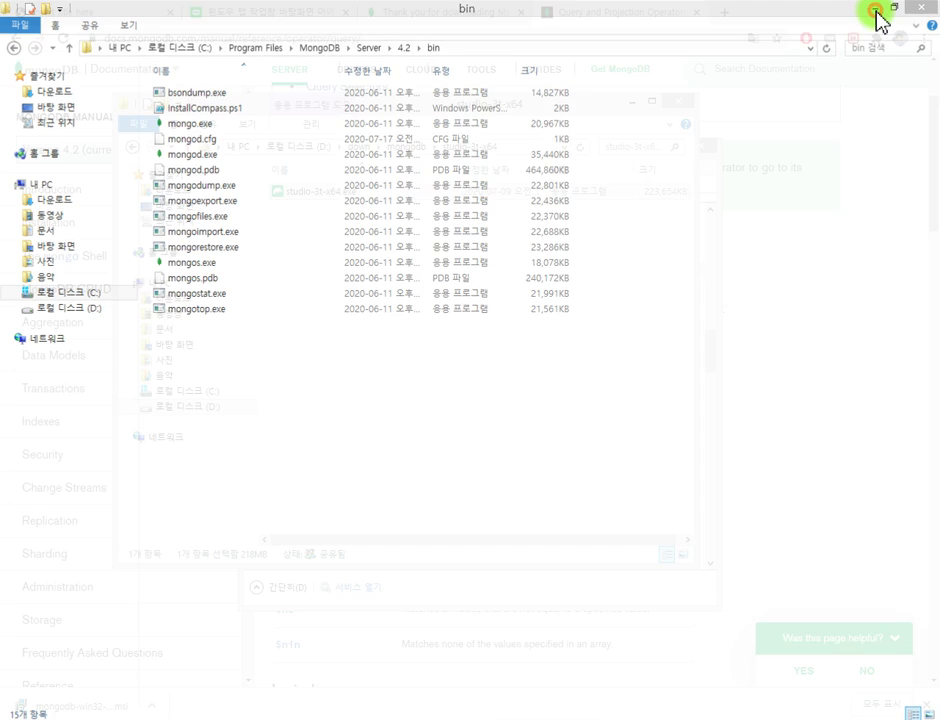
{"action": "left_click", "coordinate": [876, 8]}
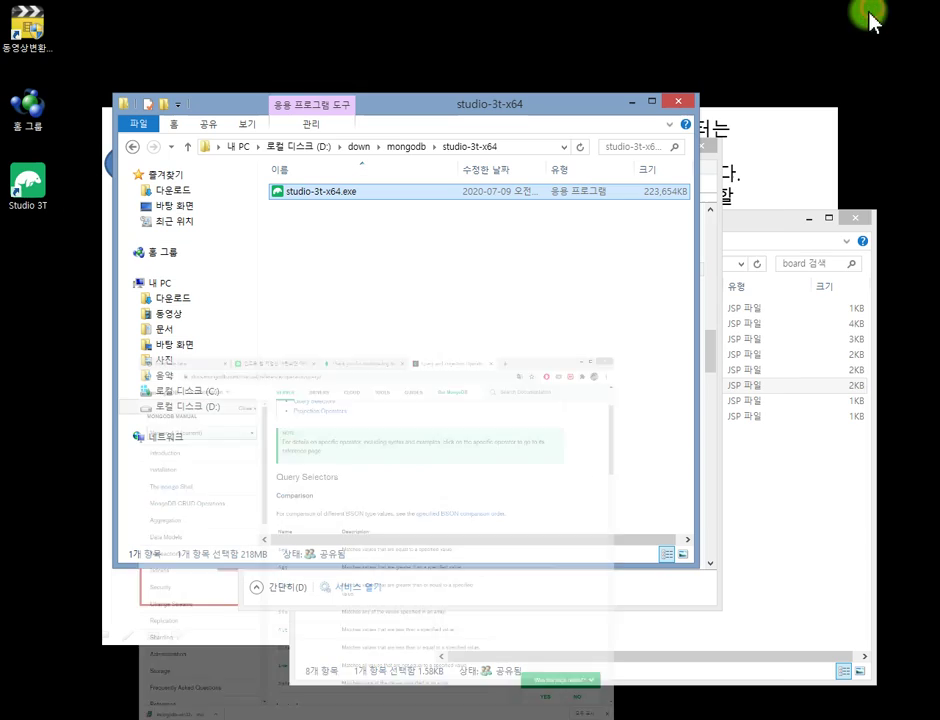
{"action": "left_click", "coordinate": [32, 180]}
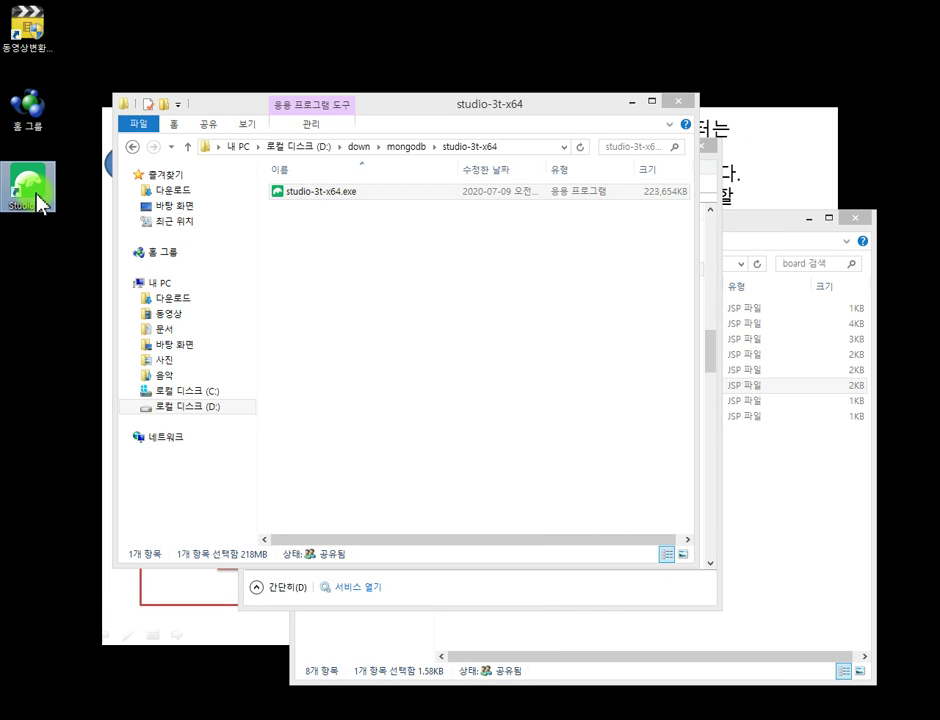
{"action": "right_click", "coordinate": [35, 194]}
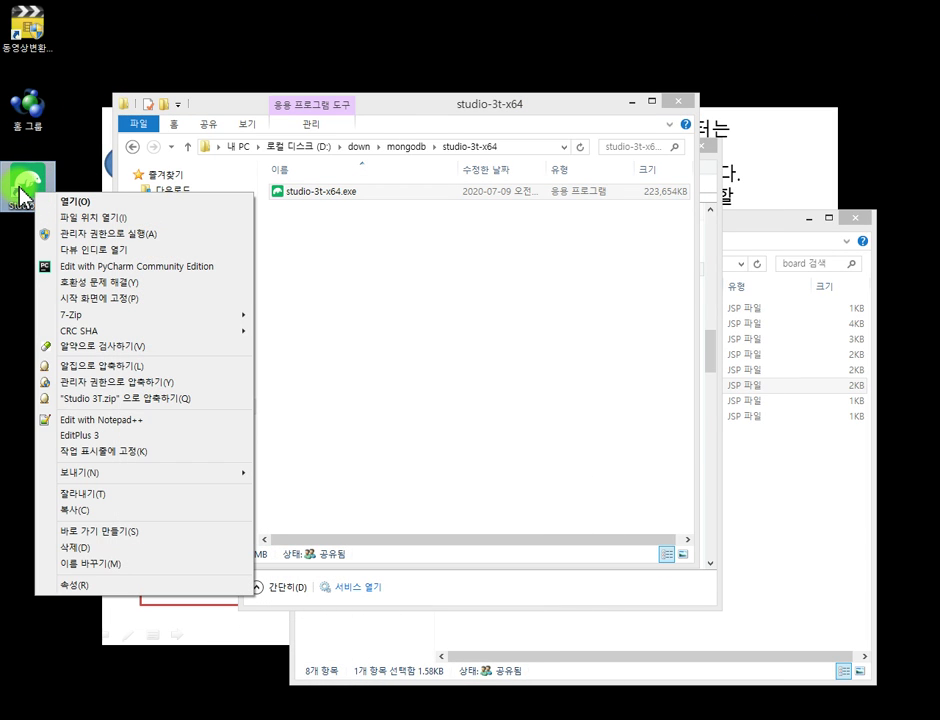
{"action": "left_click", "coordinate": [122, 453]}
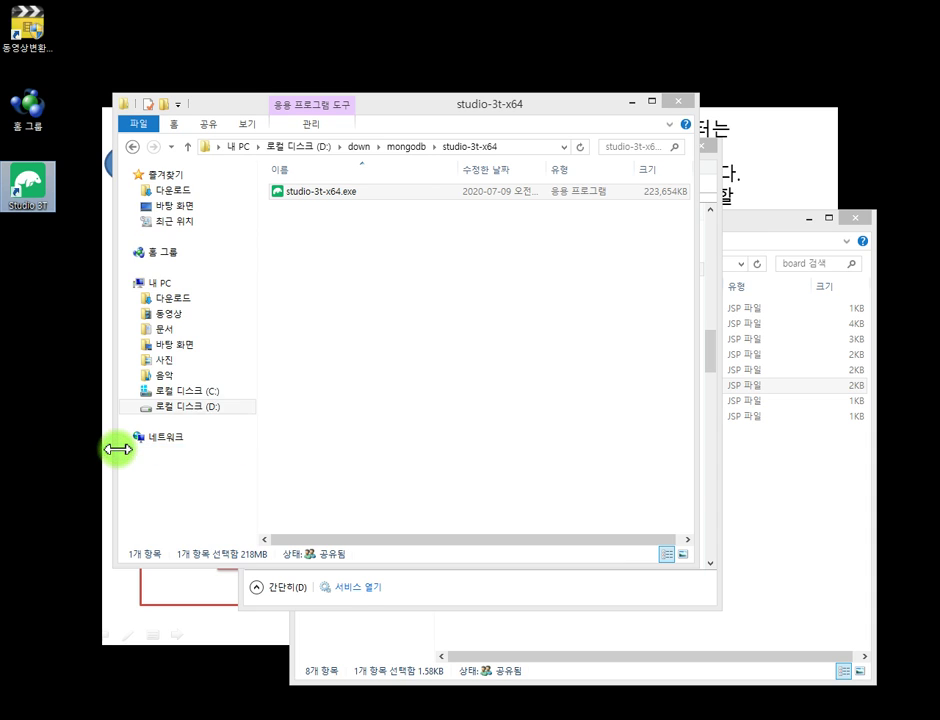
Step: Launch Studio 3T and agree to its End User License Agreement
{"action": "left_click", "coordinate": [663, 703]}
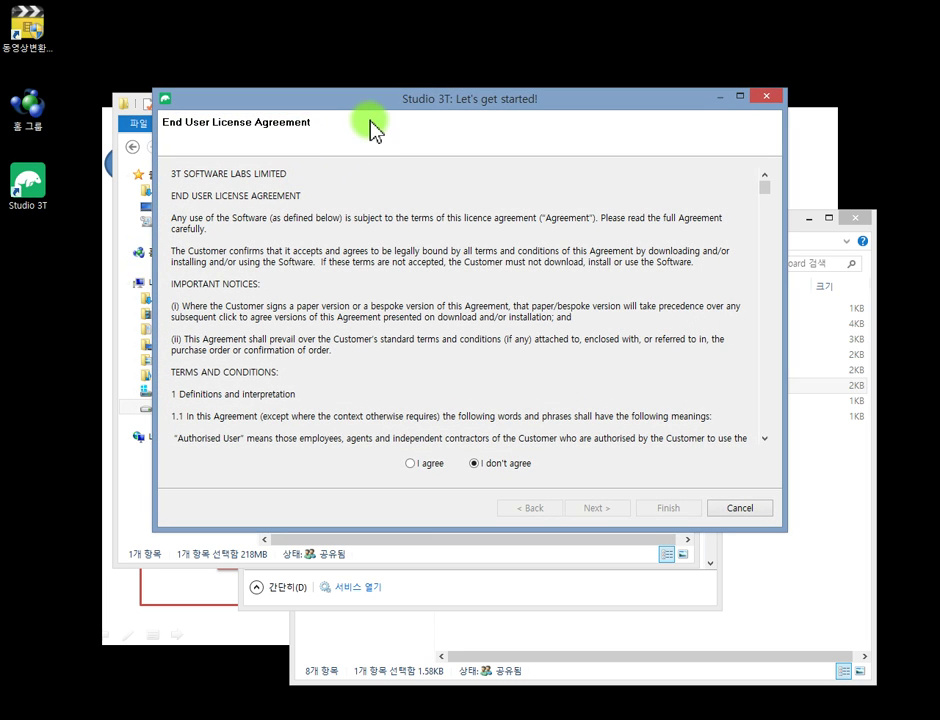
{"action": "left_click_drag", "start_coordinate": [401, 103], "coordinate": [342, 84]}
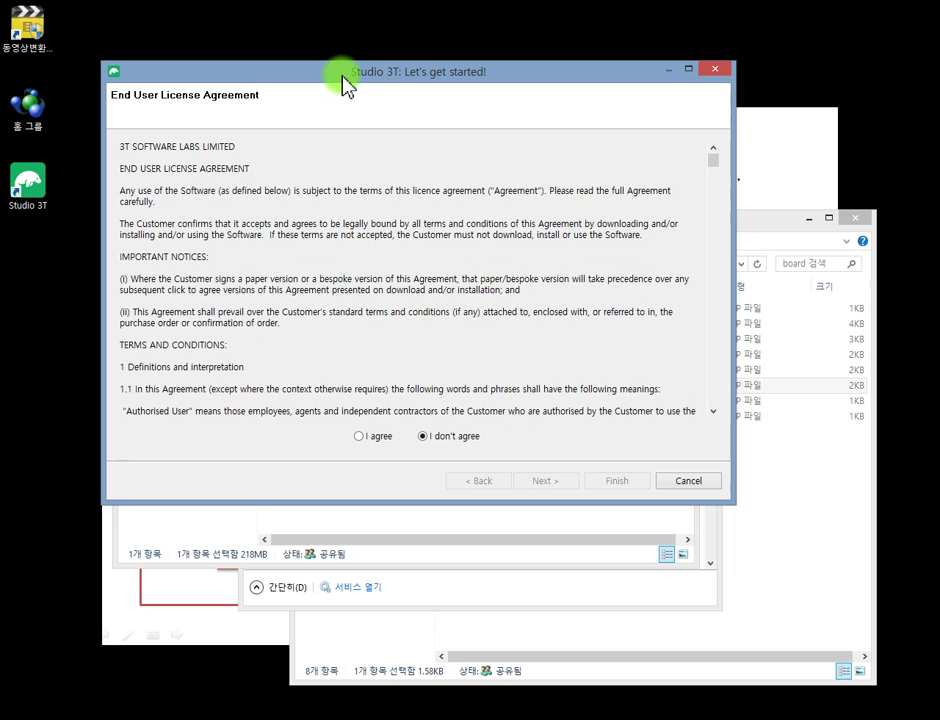
{"action": "left_click_drag", "start_coordinate": [335, 235], "coordinate": [359, 313]}
{"action": "left_click", "coordinate": [357, 310]}
{"action": "scroll", "coordinate": [369, 270], "scroll_direction": "down", "scroll_amount": 4}
{"action": "scroll", "coordinate": [369, 270], "scroll_direction": "down", "scroll_amount": 12}
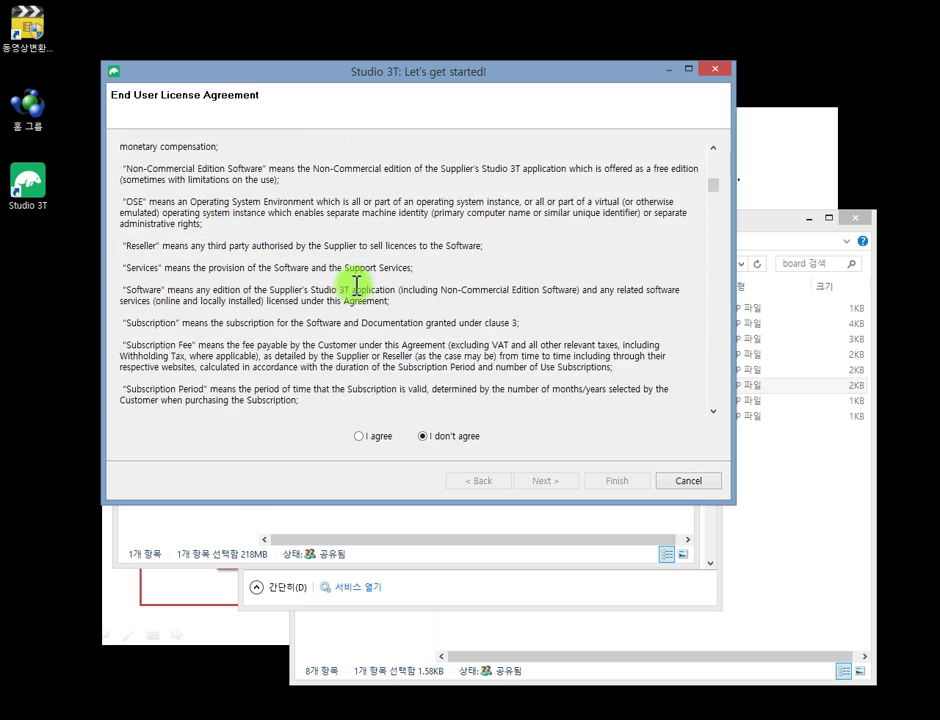
{"action": "left_click", "coordinate": [359, 437]}
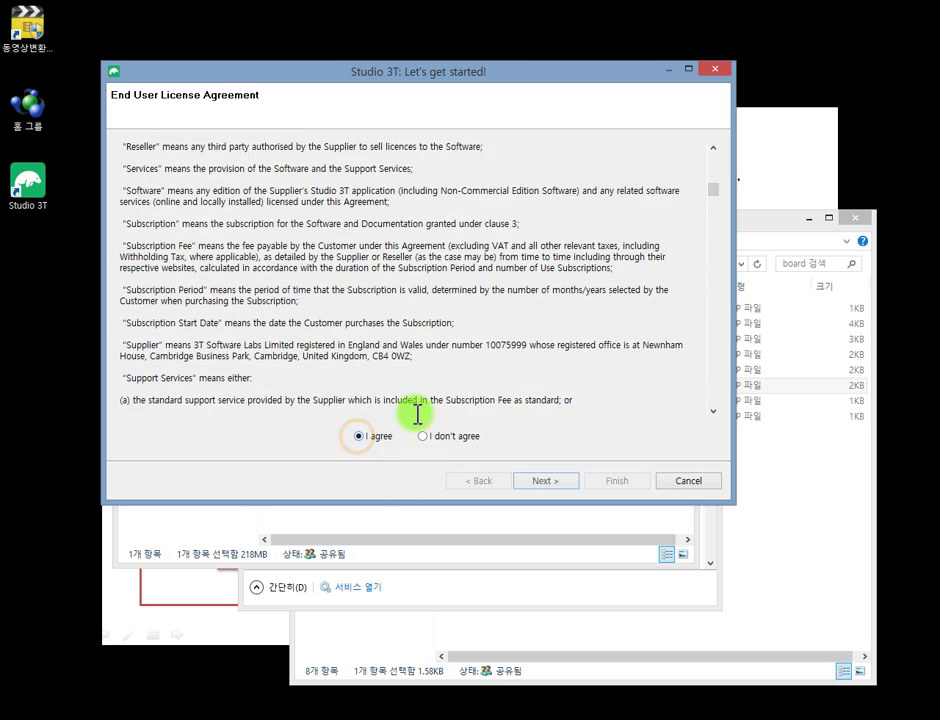
{"action": "left_click", "coordinate": [543, 484]}
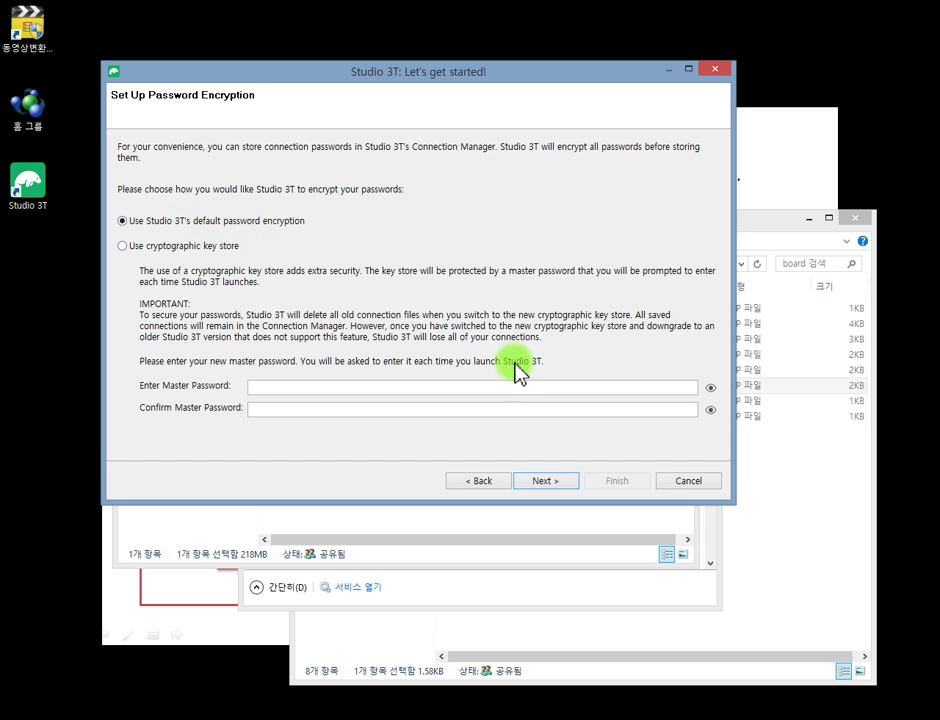
Step: Finish the first-run setup with Studio 3T's default password encryption and close the Features introduction
{"action": "left_click", "coordinate": [548, 484]}
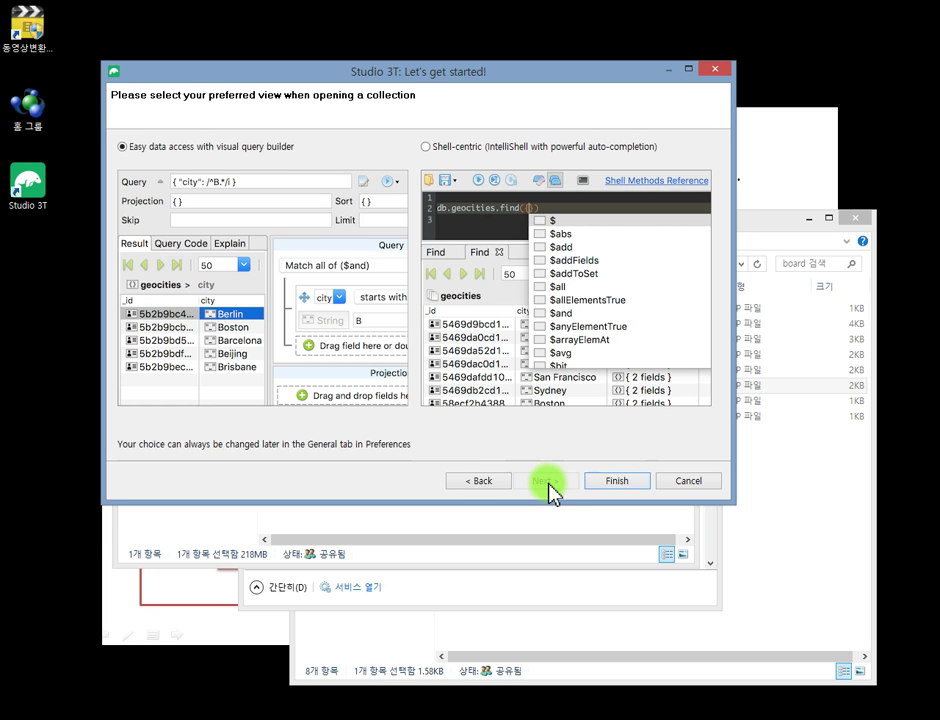
{"action": "left_click", "coordinate": [495, 210]}
{"action": "left_click", "coordinate": [605, 482]}
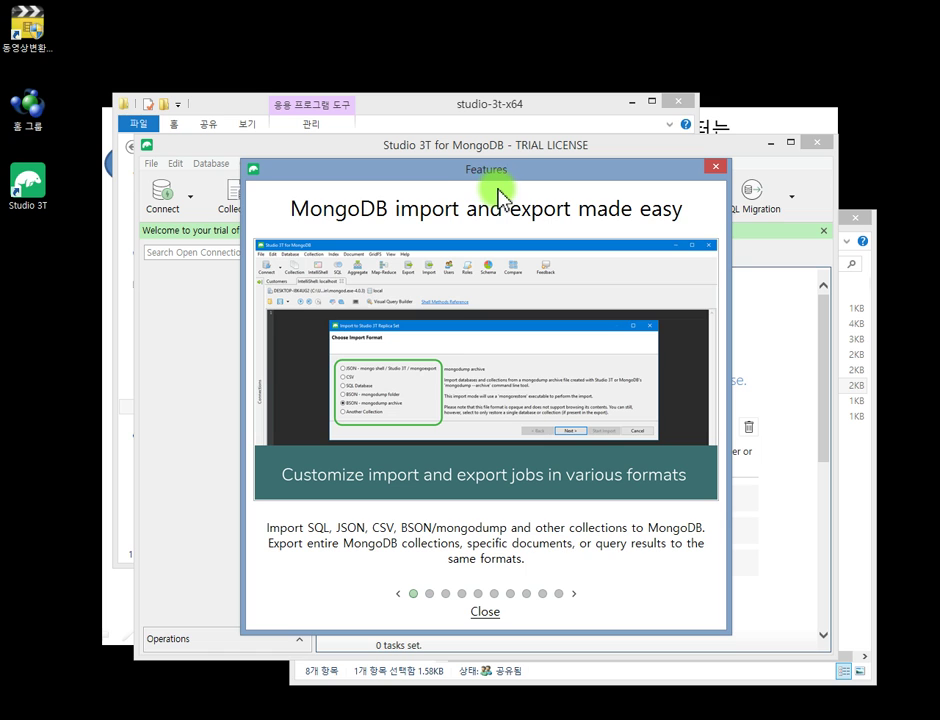
{"action": "left_click", "coordinate": [488, 616]}
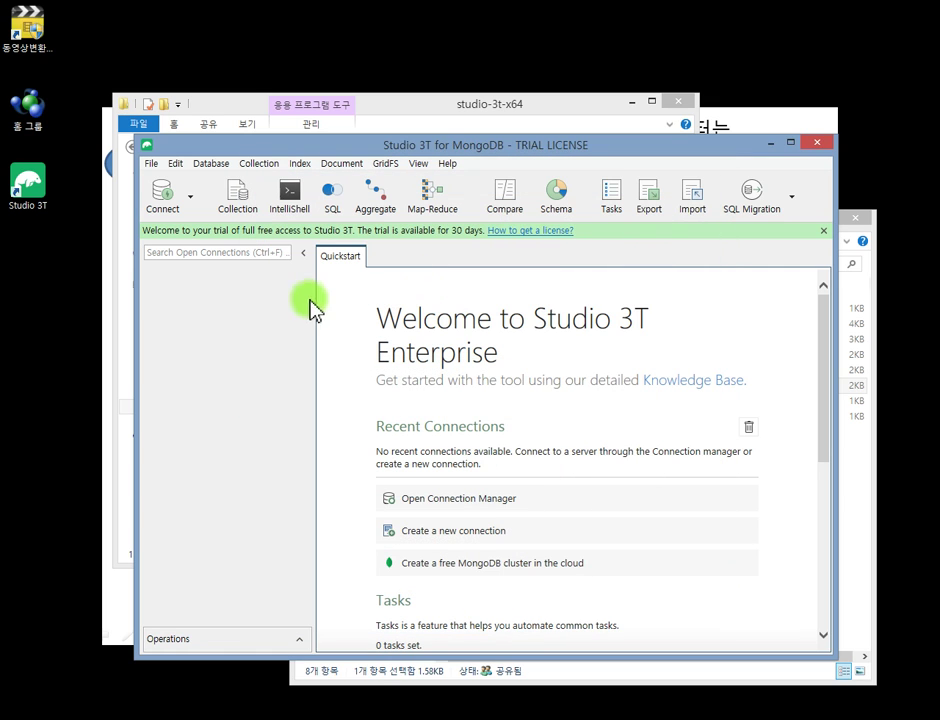
Step: Create and save a new standalone connection named local to localhost on port 27017
{"action": "left_click_drag", "start_coordinate": [400, 158], "coordinate": [337, 82]}
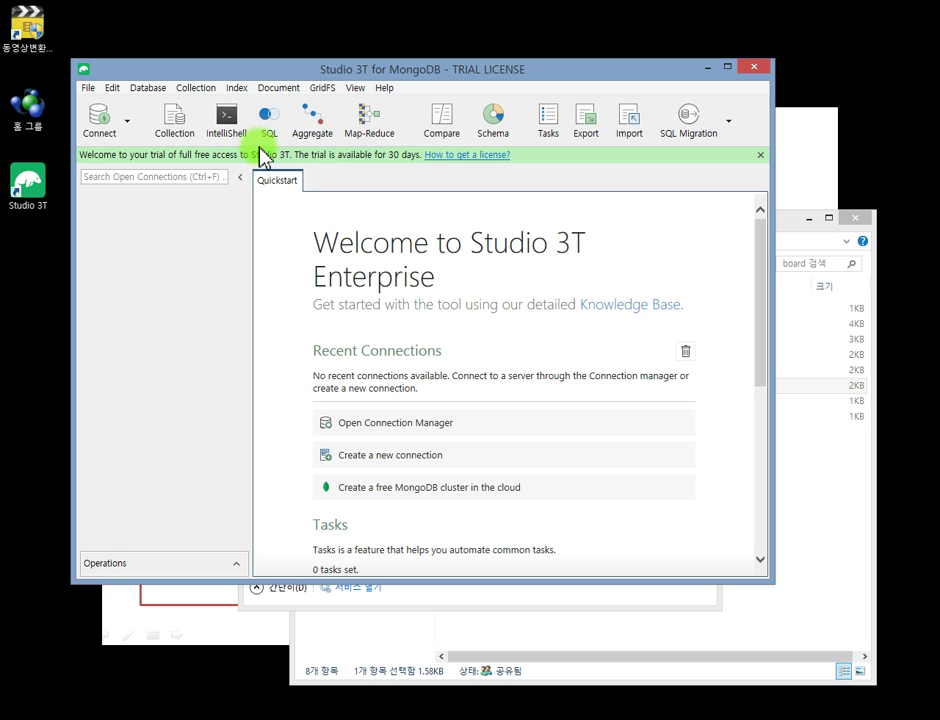
{"action": "left_click", "coordinate": [107, 125]}
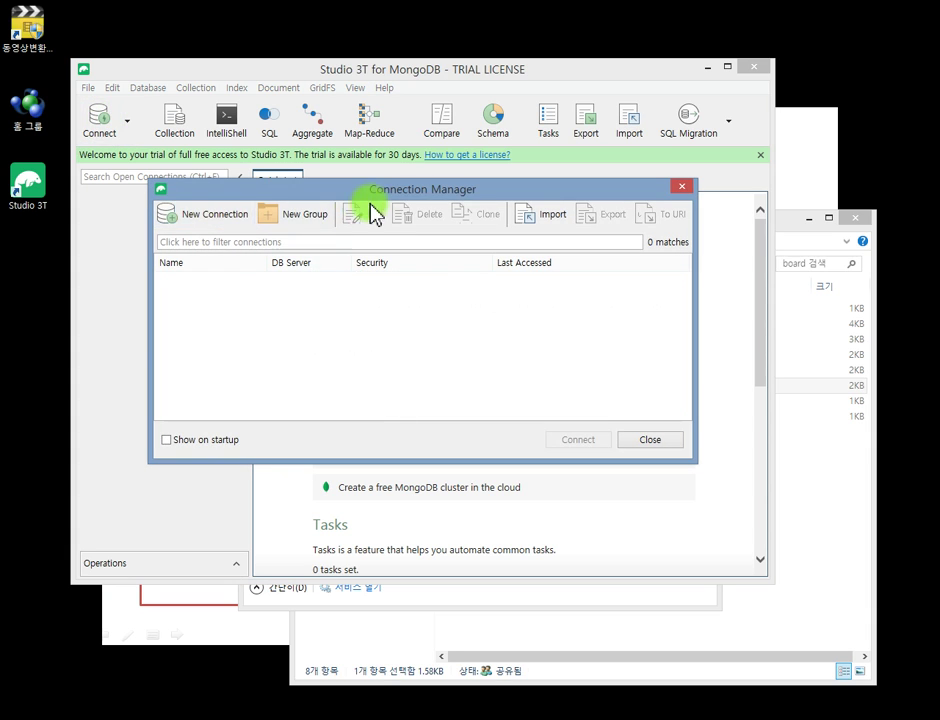
{"action": "left_click_drag", "start_coordinate": [397, 203], "coordinate": [466, 147]}
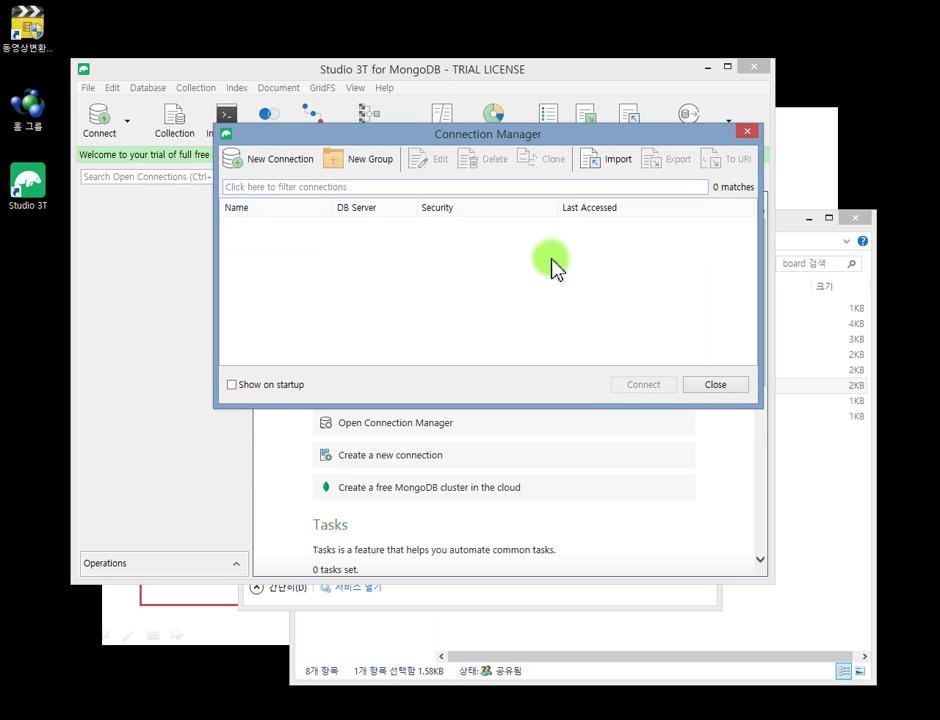
{"action": "left_click", "coordinate": [279, 160]}
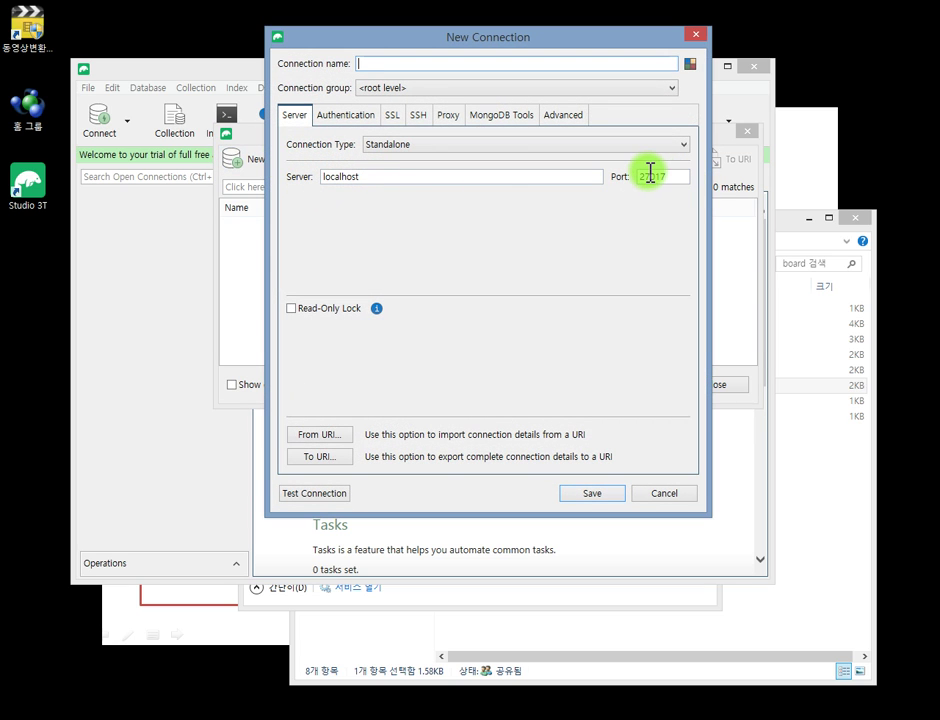
{"action": "left_click_drag", "start_coordinate": [650, 175], "coordinate": [678, 176]}
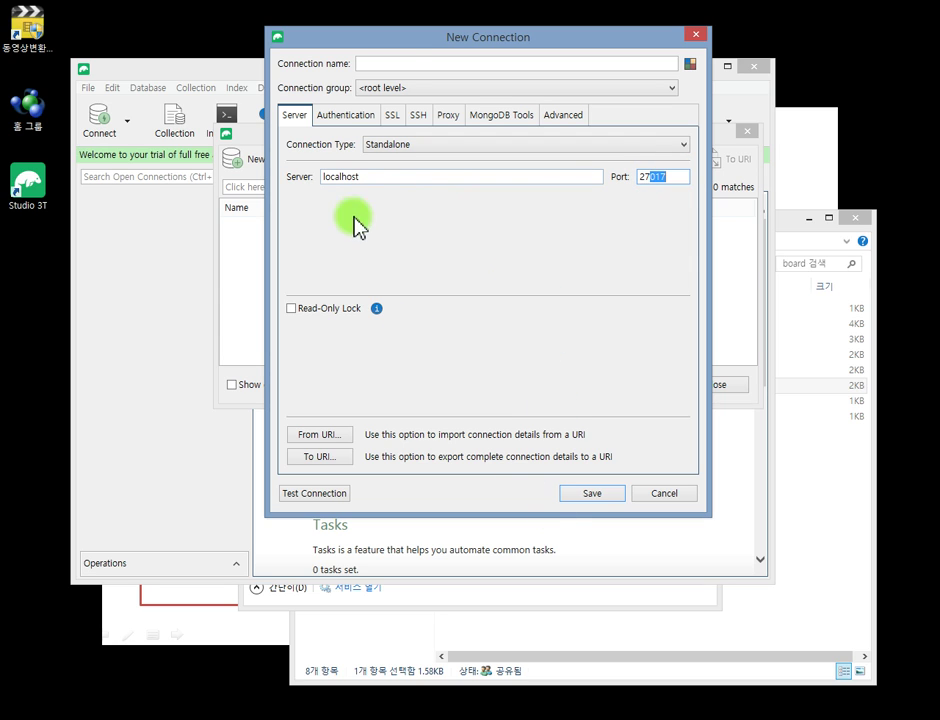
{"action": "left_click", "coordinate": [410, 63]}
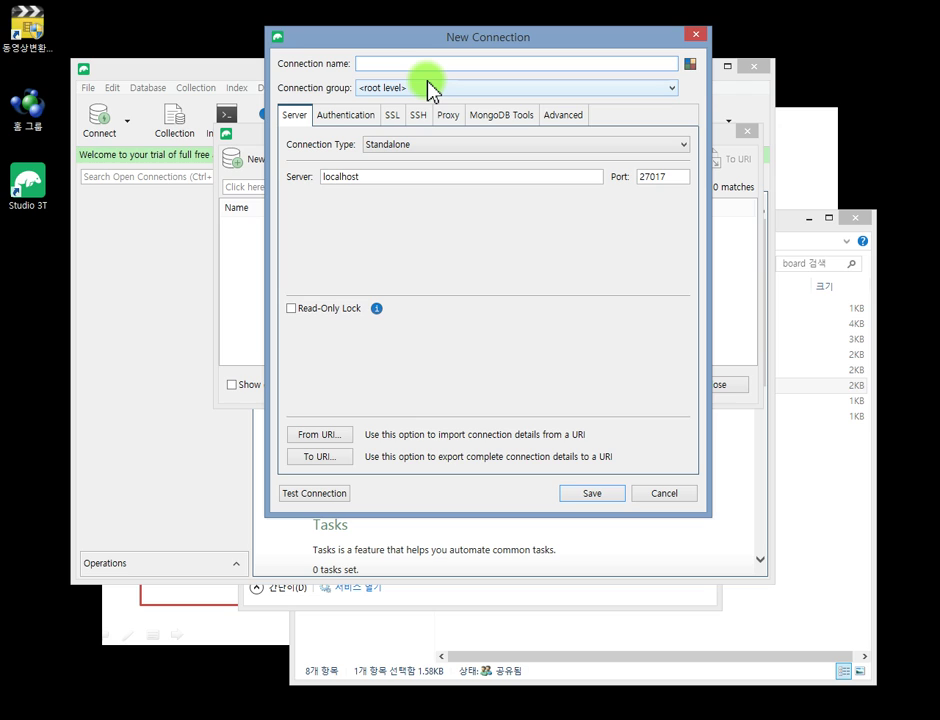
{"action": "type", "text": "local"}
{"action": "left_click", "coordinate": [597, 500]}
Step: Connect to the server through the saved local connection
{"action": "left_click", "coordinate": [343, 232]}
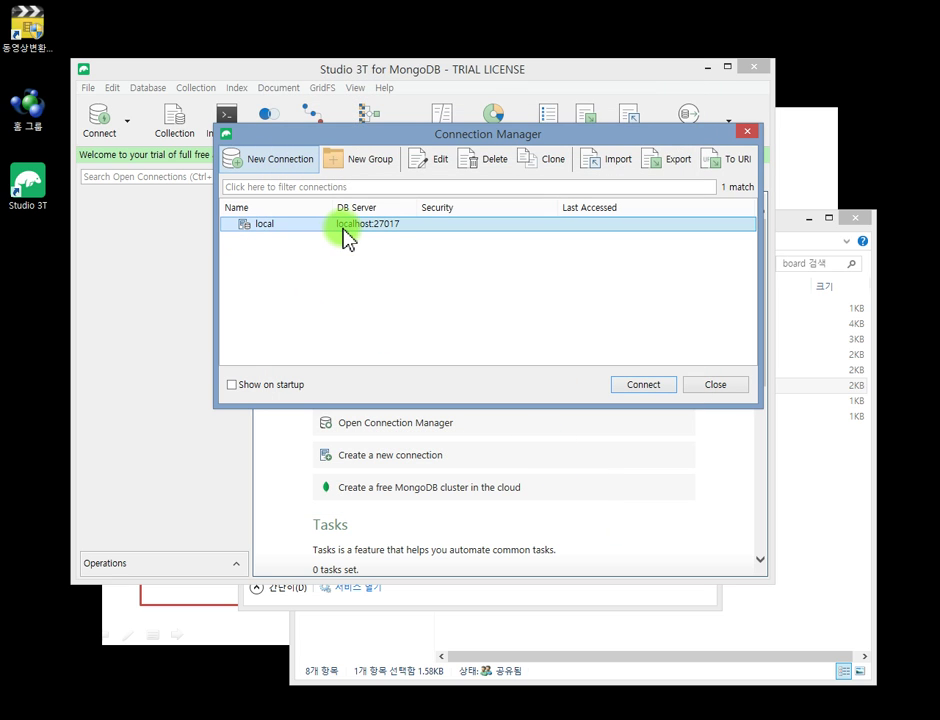
{"action": "left_click", "coordinate": [393, 226]}
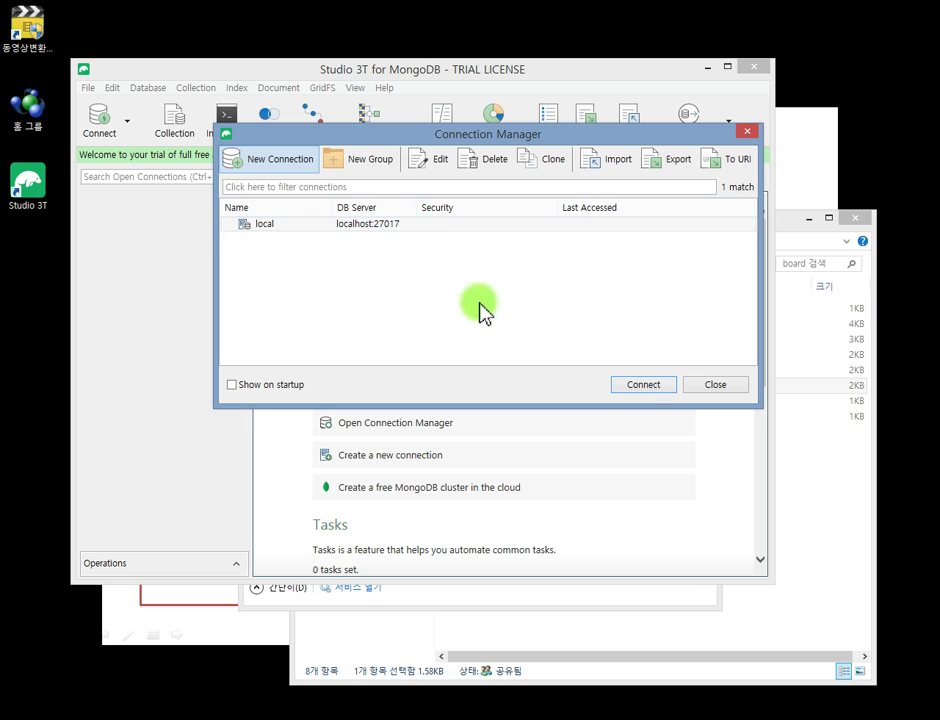
{"action": "left_click", "coordinate": [650, 386]}
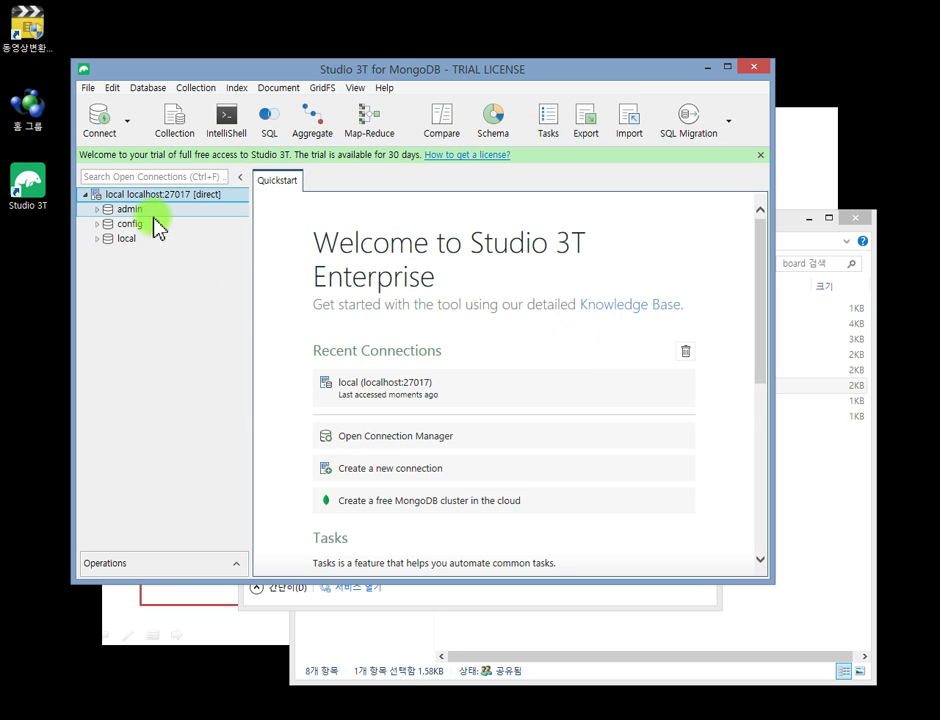
Step: Look through the contents of the admin, config and local databases and collapse them again
{"action": "left_click", "coordinate": [97, 209]}
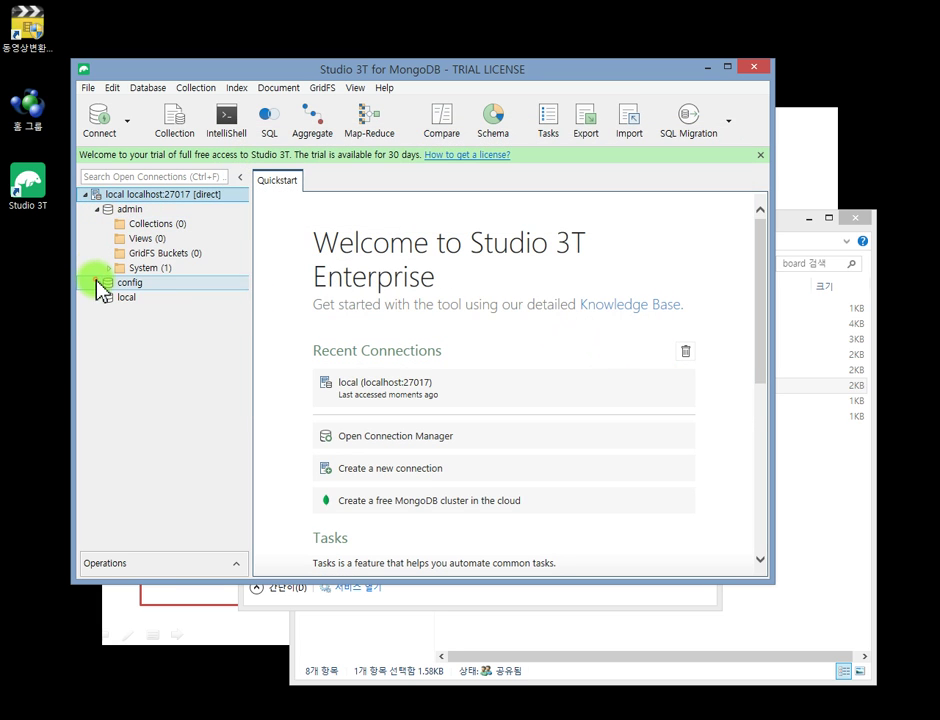
{"action": "left_click", "coordinate": [97, 283]}
{"action": "left_click", "coordinate": [97, 356]}
{"action": "left_click", "coordinate": [97, 283]}
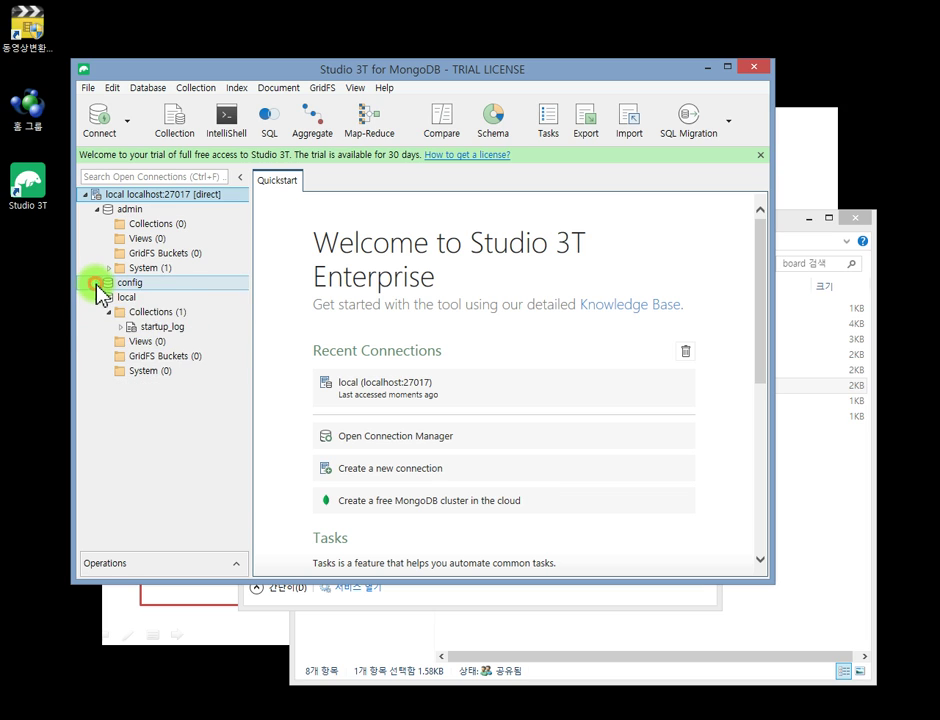
{"action": "left_click", "coordinate": [97, 297]}
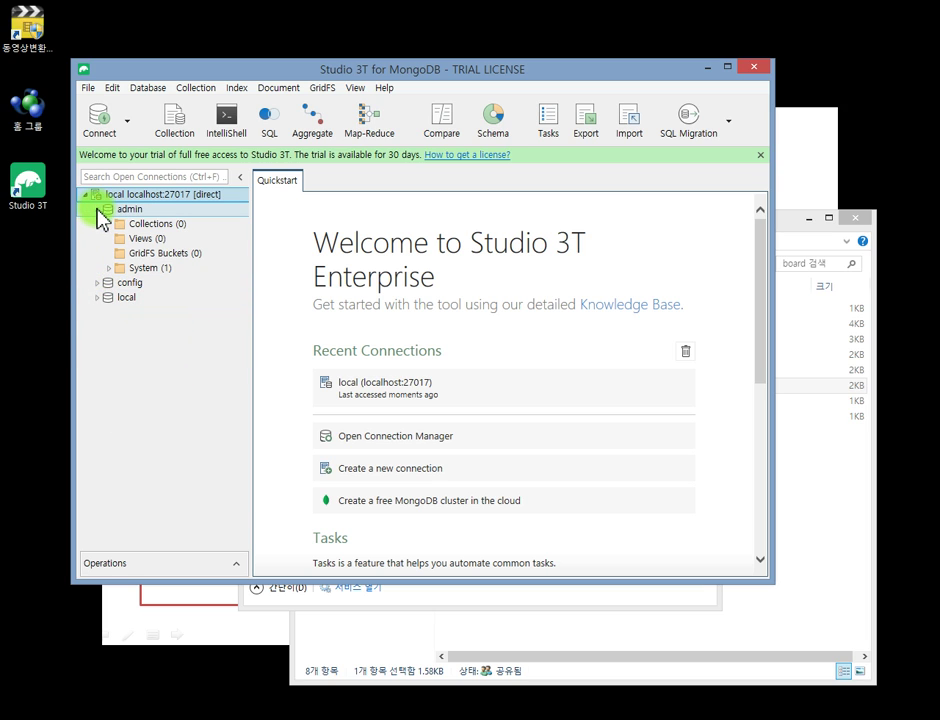
{"action": "left_click", "coordinate": [97, 209]}
{"action": "left_click", "coordinate": [163, 299]}
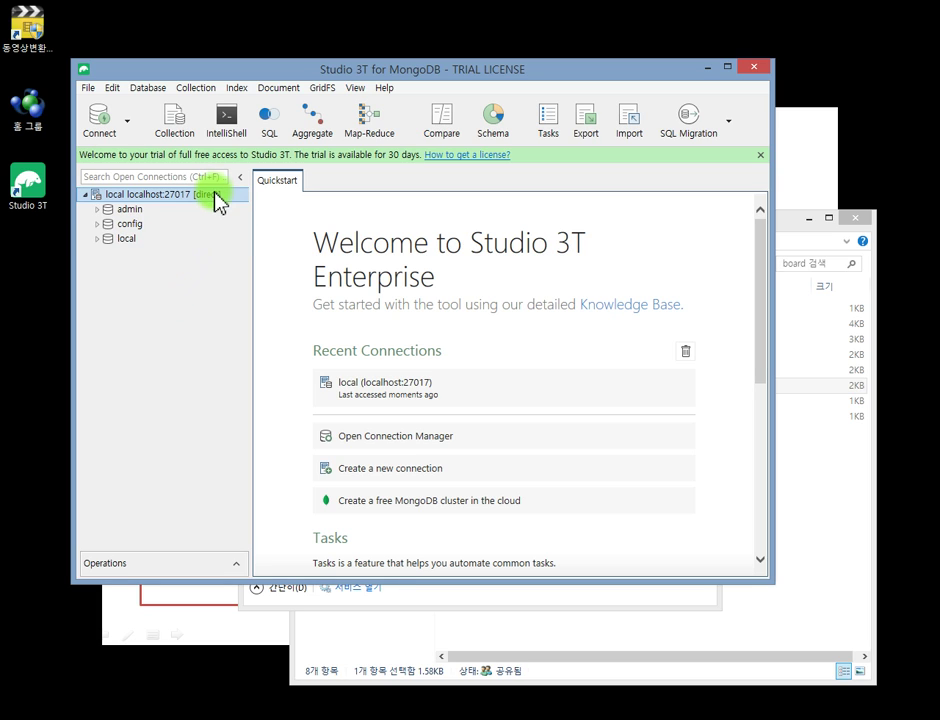
Step: Open an IntelliShell on the local connection and activate its command editor
{"action": "mouse_move", "coordinate": [215, 207]}
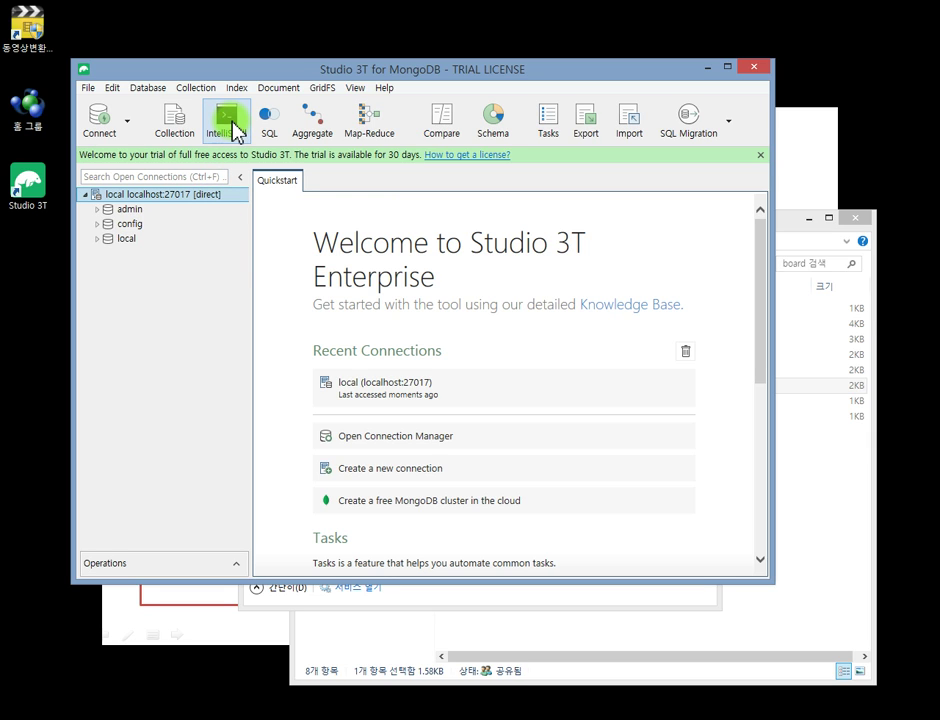
{"action": "left_click", "coordinate": [233, 123]}
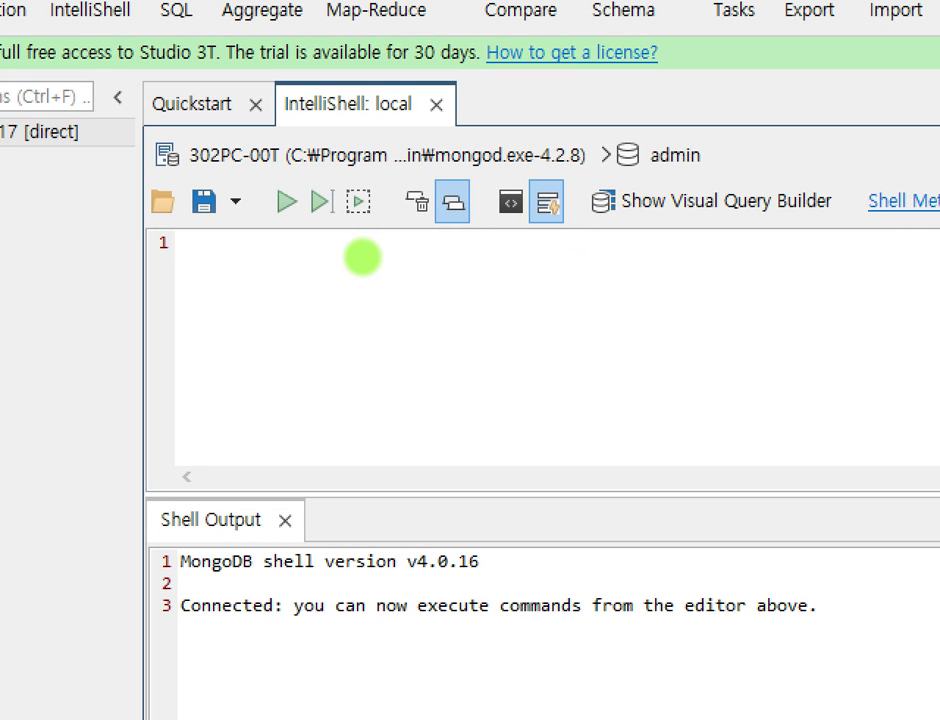
{"action": "left_click", "coordinate": [362, 256]}
{"action": "left_click_drag", "start_coordinate": [467, 158], "coordinate": [530, 154]}
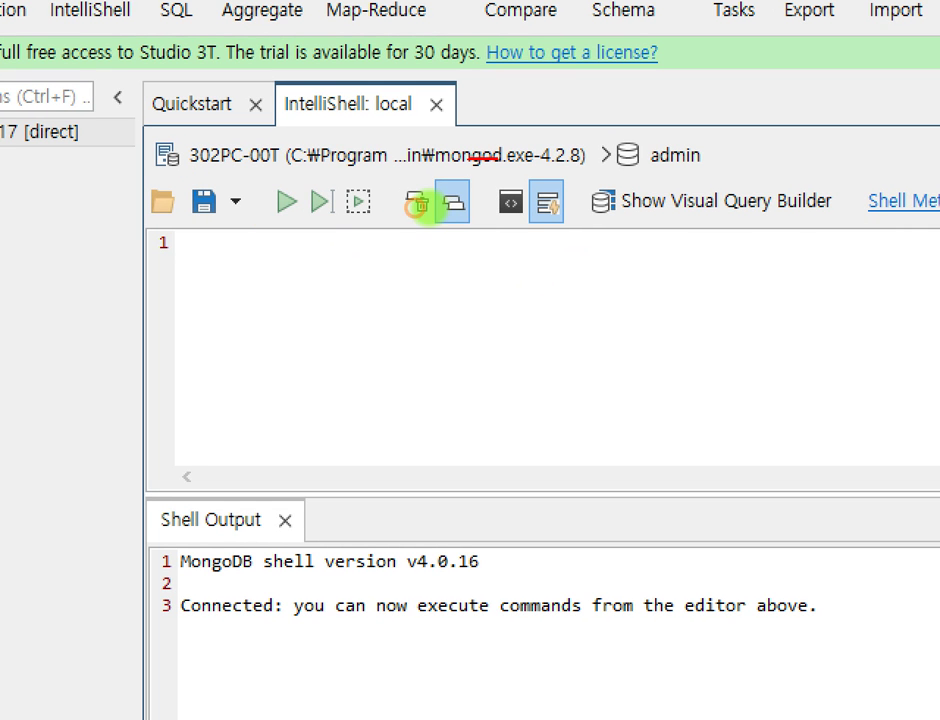
{"action": "mouse_move", "coordinate": [700, 130]}
{"action": "left_mouse_down"}
{"action": "mouse_move", "coordinate": [735, 162]}
{"action": "mouse_move", "coordinate": [740, 145]}
{"action": "left_mouse_up"}
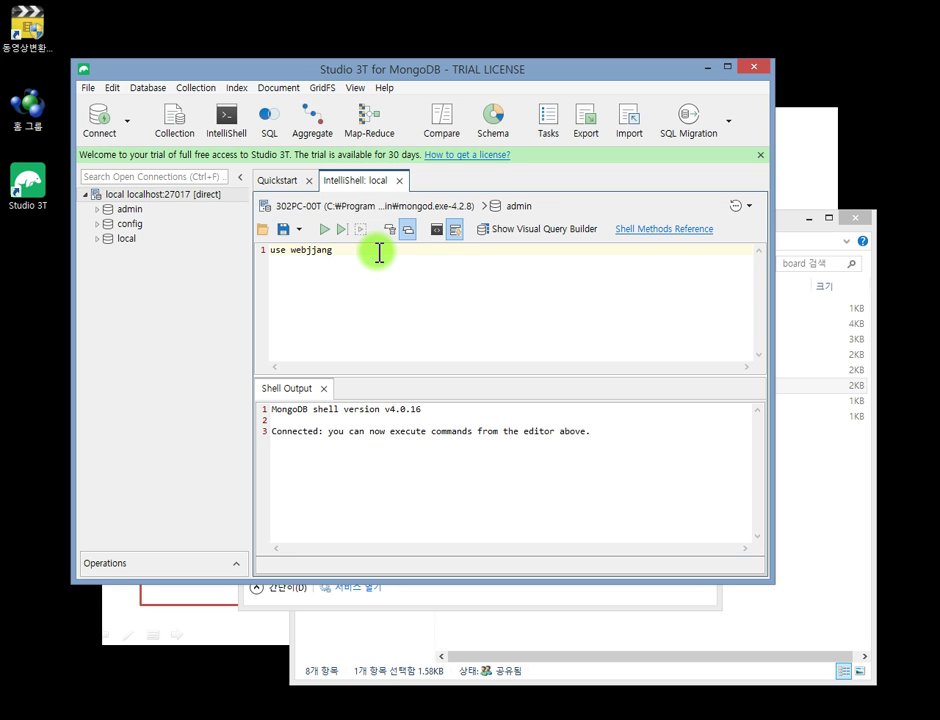
Step: Run the use webjjang command in IntelliShell to switch to the webjjang database
{"action": "key", "text": "F5"}
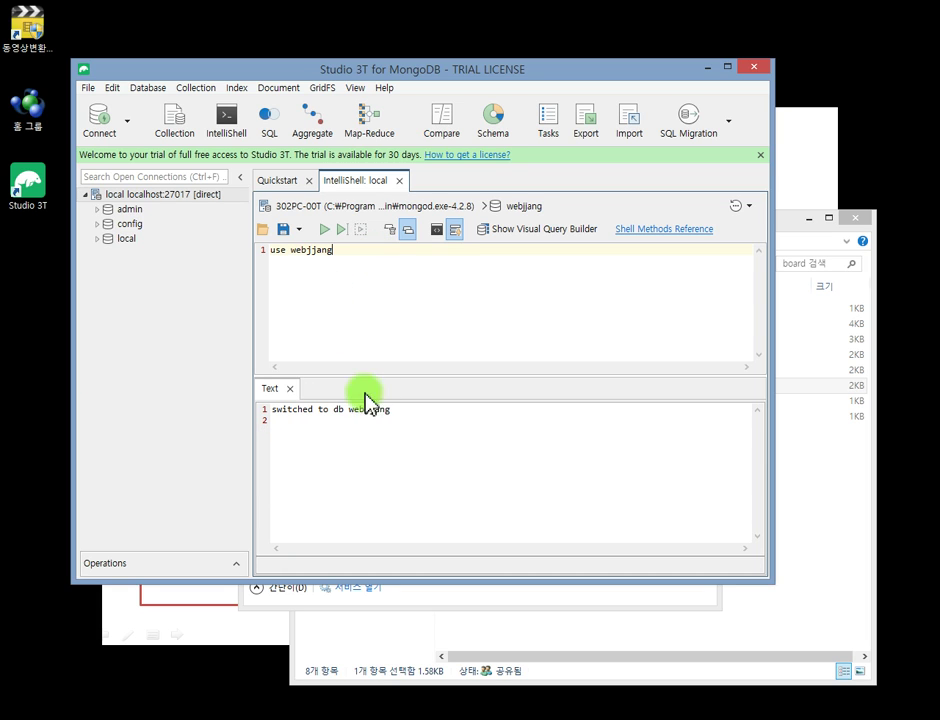
{"action": "mouse_move", "coordinate": [258, 398]}
{"action": "left_mouse_down"}
{"action": "mouse_move", "coordinate": [363, 432]}
{"action": "mouse_move", "coordinate": [414, 430]}
{"action": "mouse_move", "coordinate": [418, 405]}
{"action": "mouse_move", "coordinate": [415, 420]}
{"action": "mouse_move", "coordinate": [434, 390]}
{"action": "left_mouse_up"}
{"action": "key", "text": "Escape"}
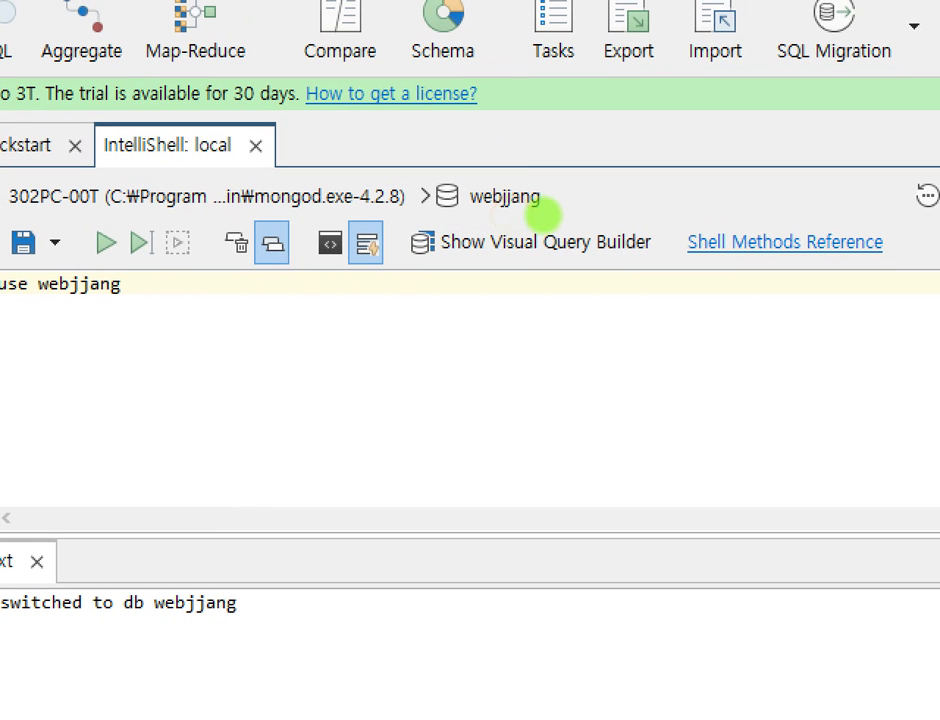
{"action": "mouse_move", "coordinate": [543, 216]}
{"action": "left_mouse_down"}
{"action": "mouse_move", "coordinate": [489, 237]}
{"action": "mouse_move", "coordinate": [514, 241]}
{"action": "mouse_move", "coordinate": [435, 262]}
{"action": "left_mouse_up"}
{"action": "key", "text": "Escape"}
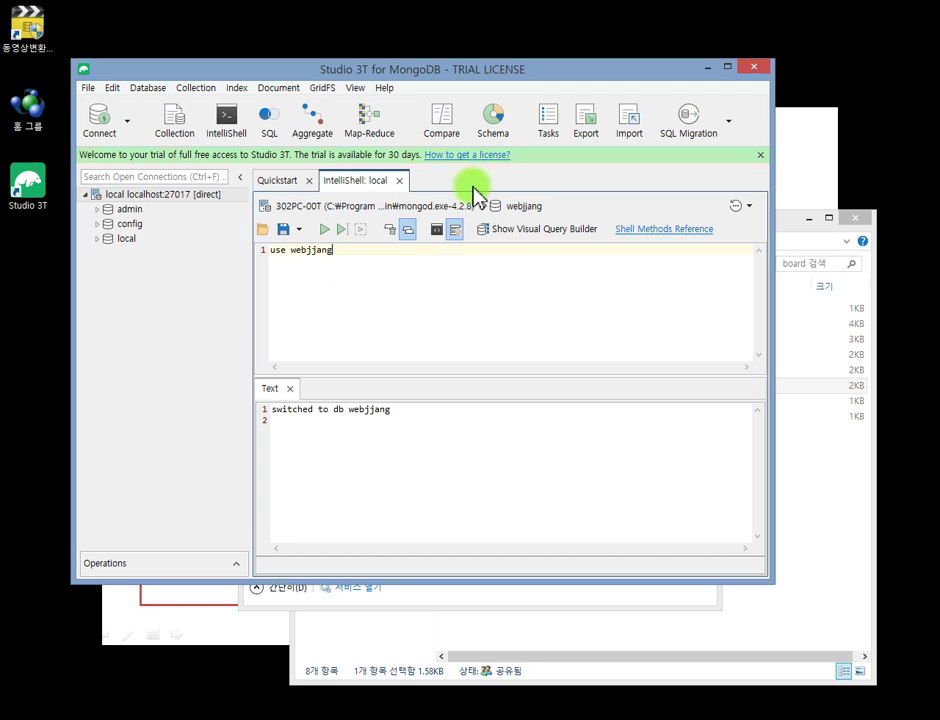
Step: Refresh the local connection in the connection tree to check its list of databases
{"action": "right_click", "coordinate": [185, 200]}
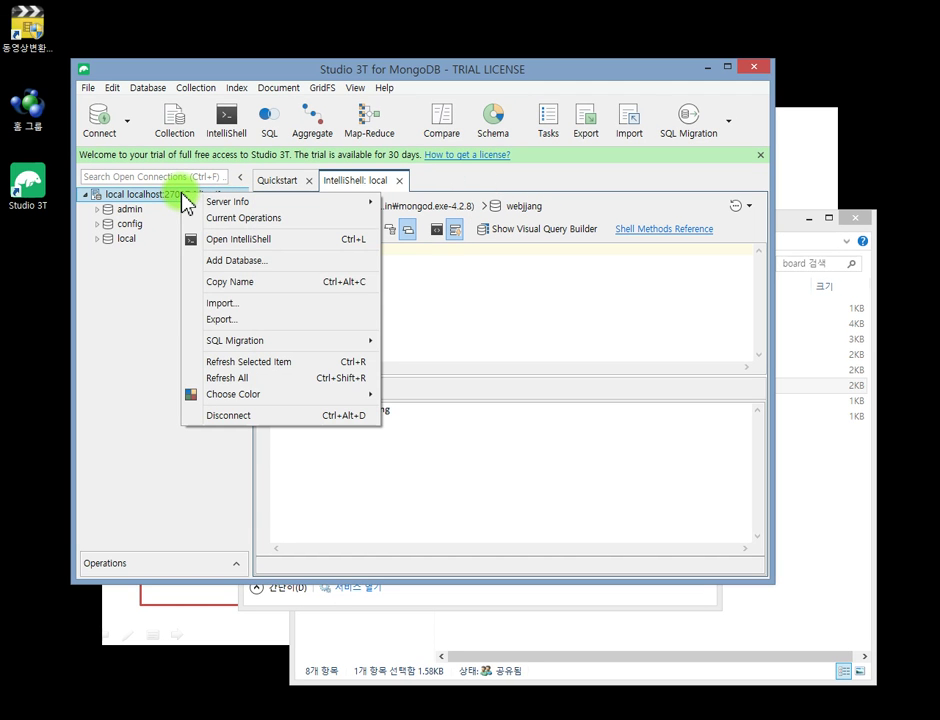
{"action": "left_click", "coordinate": [231, 363]}
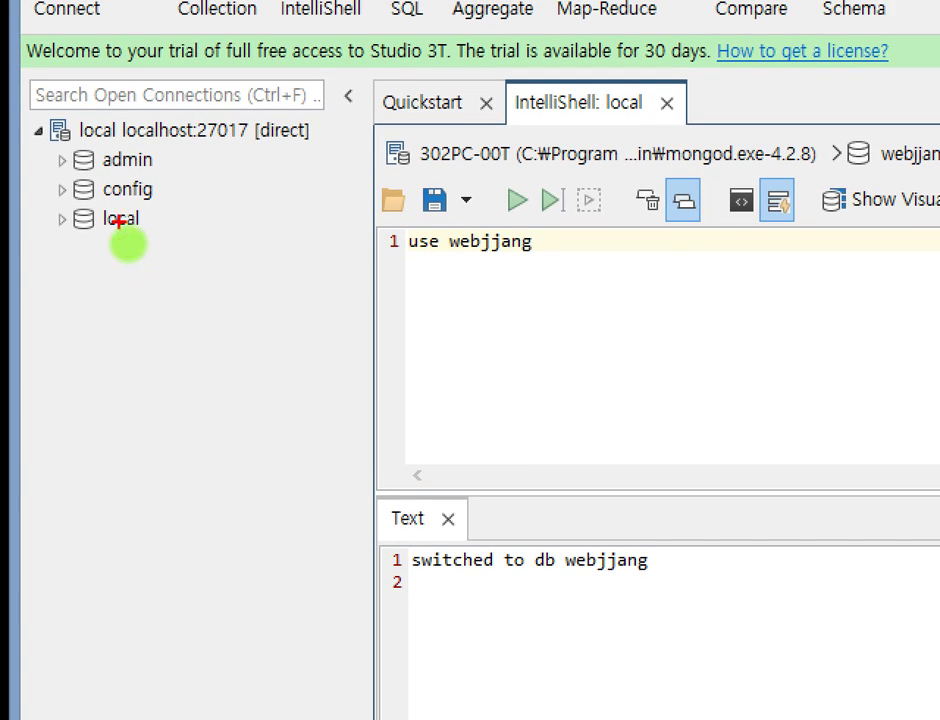
{"action": "left_click_drag", "start_coordinate": [35, 127], "coordinate": [254, 262]}
{"action": "mouse_move", "coordinate": [304, 201]}
{"action": "left_mouse_down"}
{"action": "mouse_move", "coordinate": [228, 221]}
{"action": "mouse_move", "coordinate": [300, 205]}
{"action": "mouse_move", "coordinate": [240, 235]}
{"action": "mouse_move", "coordinate": [273, 227]}
{"action": "mouse_move", "coordinate": [236, 236]}
{"action": "left_mouse_up"}
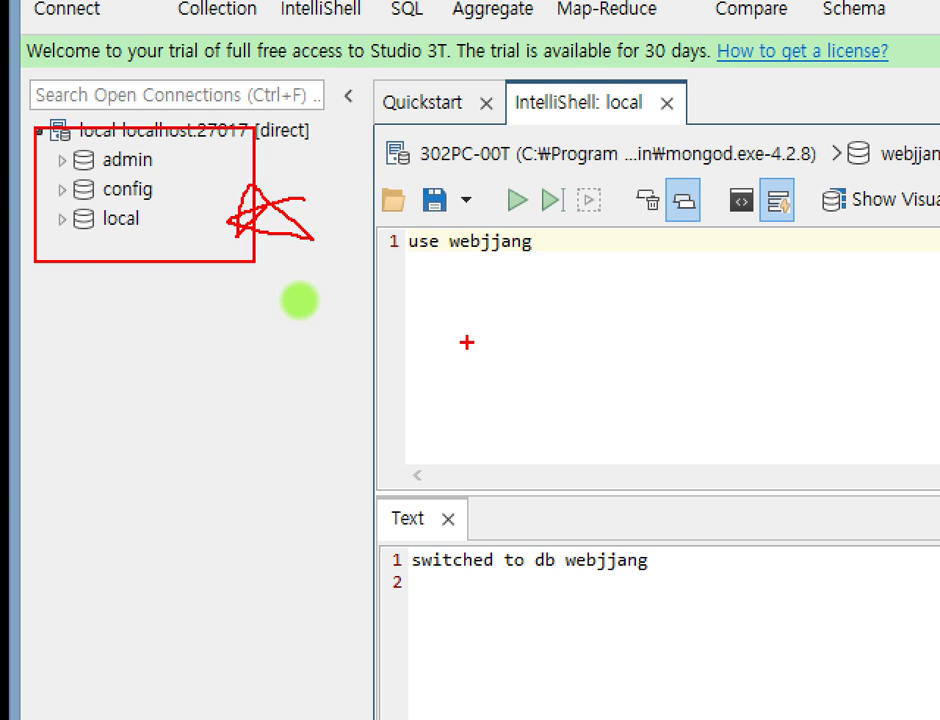
{"action": "key", "text": "Escape"}
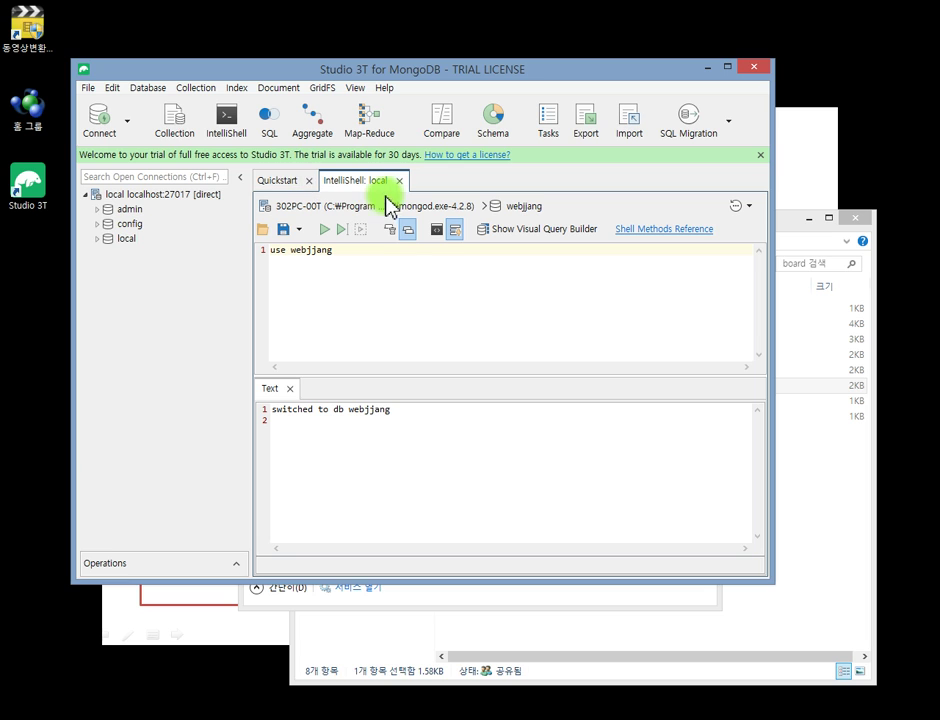
Step: Set the editor font size to 28 in the general preferences, keeping Consolas Regular, and apply the change
{"action": "left_click", "coordinate": [92, 89]}
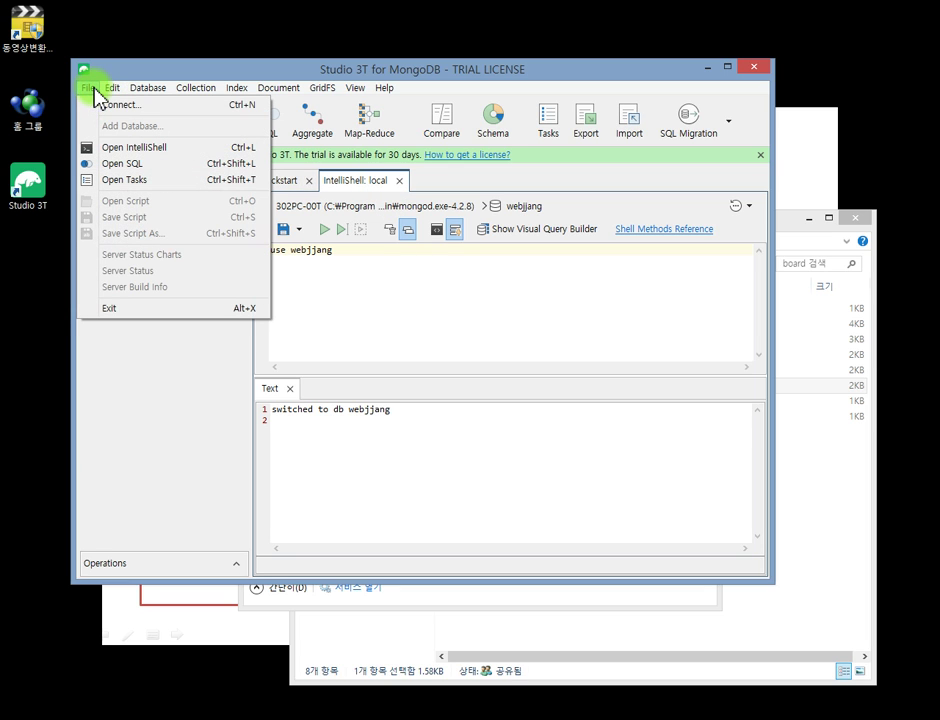
{"action": "mouse_move", "coordinate": [113, 94]}
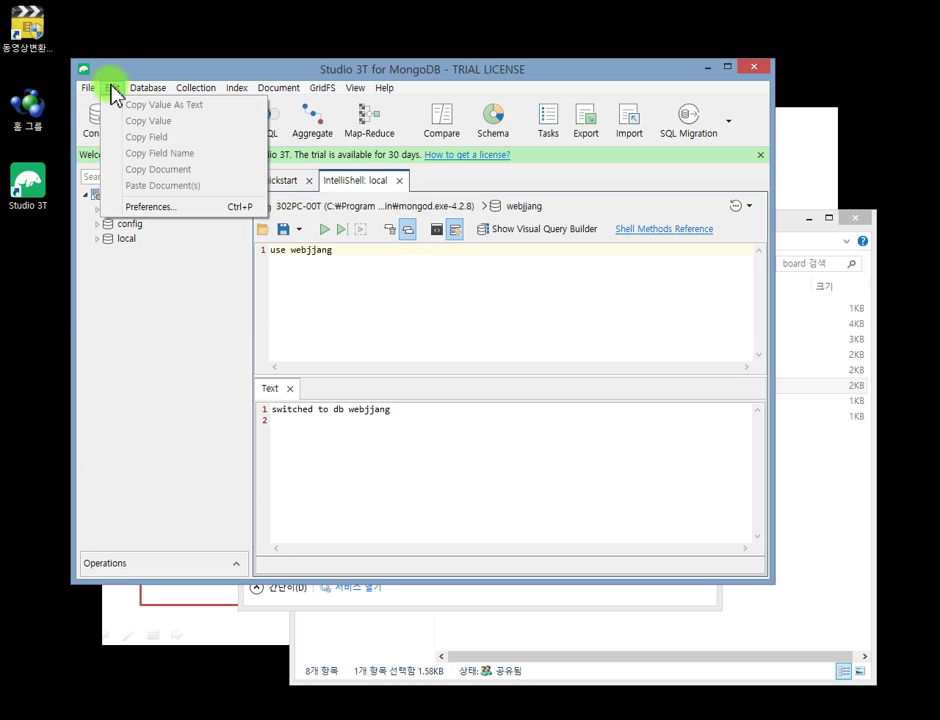
{"action": "left_click", "coordinate": [178, 220]}
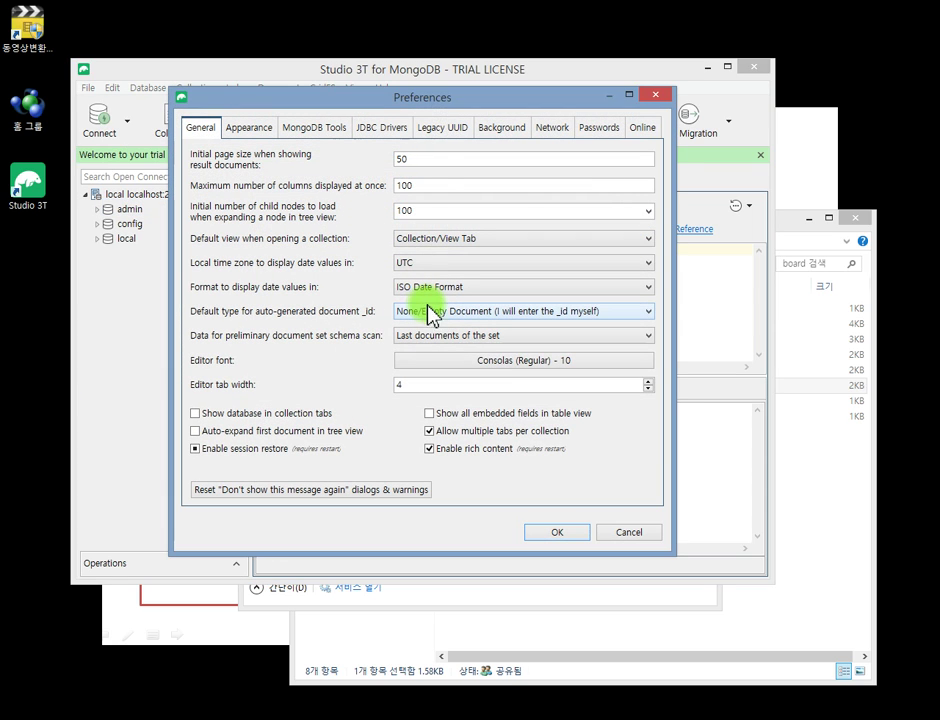
{"action": "left_click", "coordinate": [541, 368]}
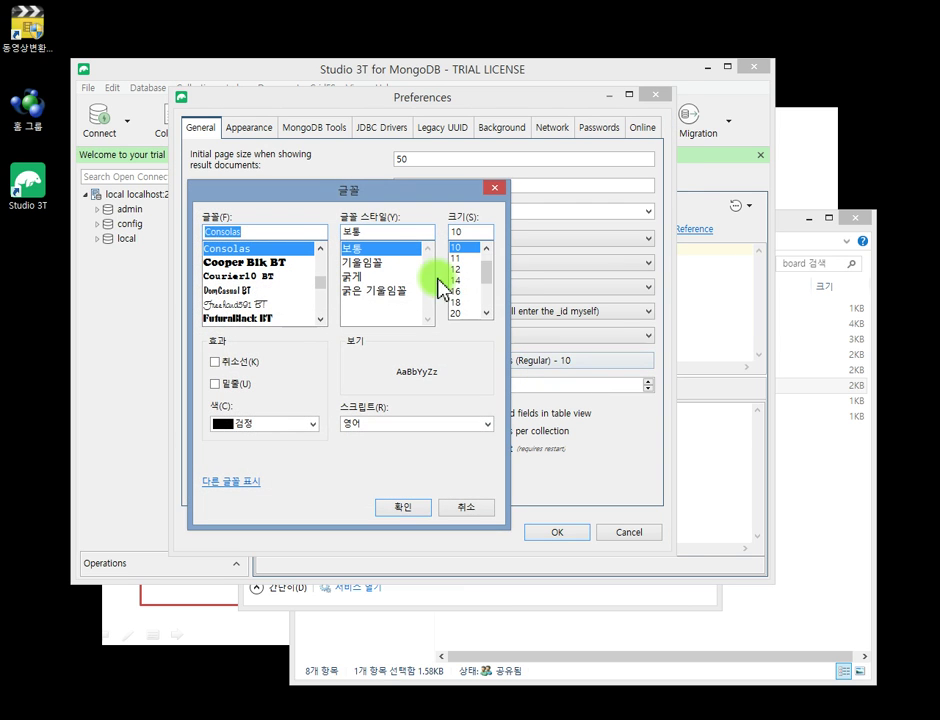
{"action": "scroll", "coordinate": [488, 300], "scroll_direction": "down", "scroll_amount": 2}
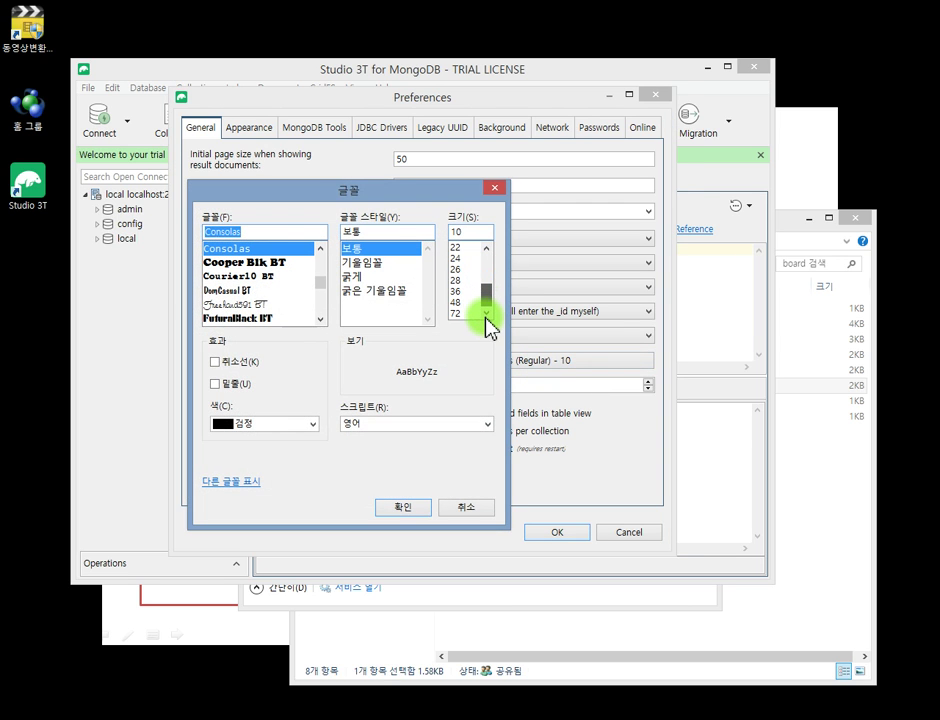
{"action": "left_click", "coordinate": [456, 282]}
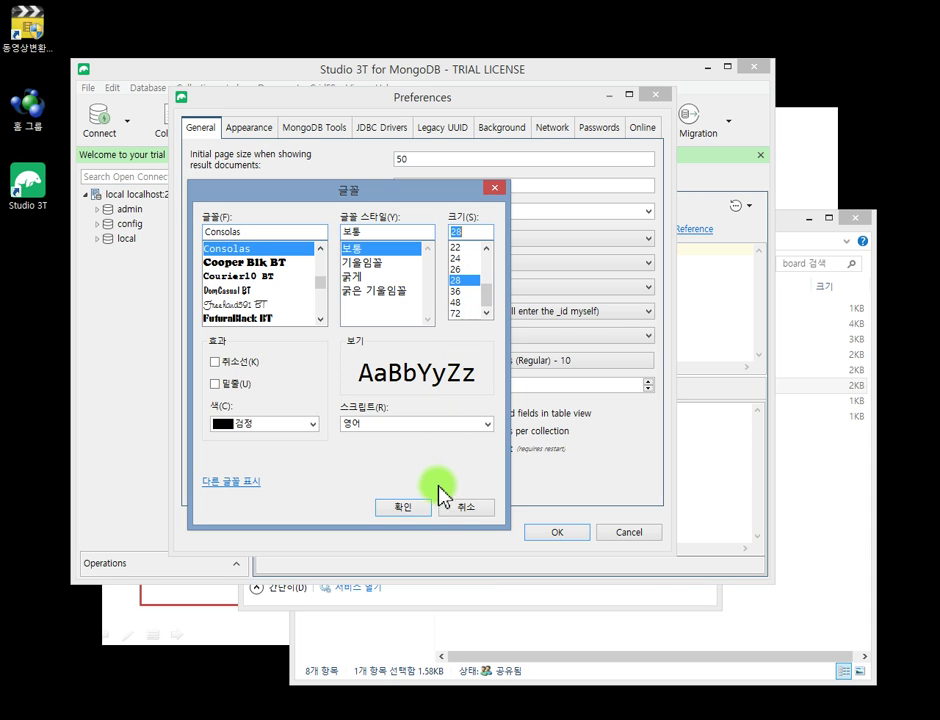
{"action": "left_click", "coordinate": [417, 512]}
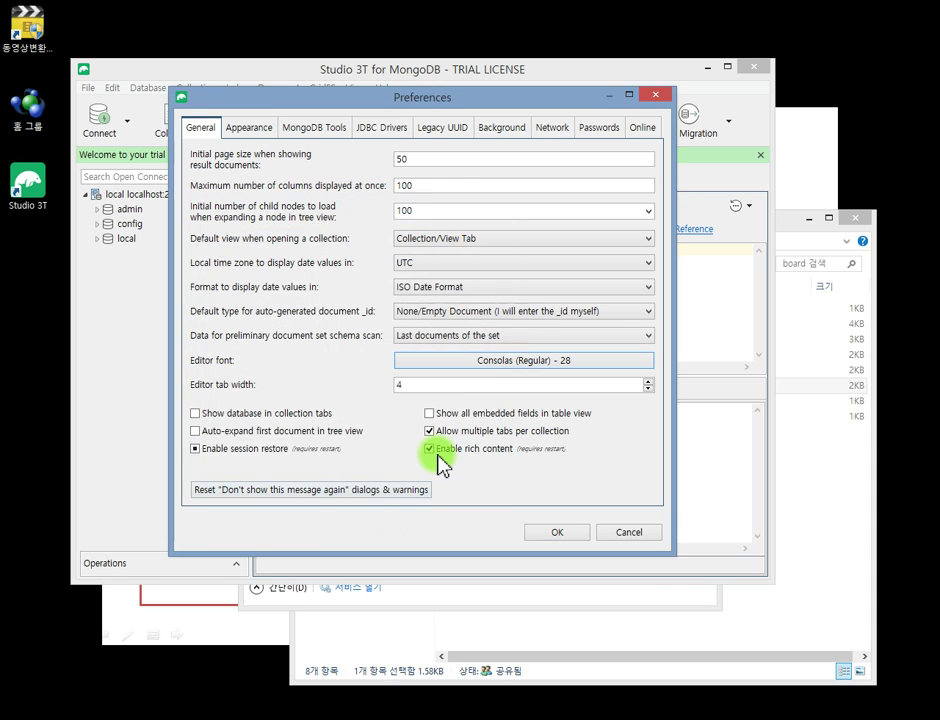
{"action": "left_click", "coordinate": [557, 532]}
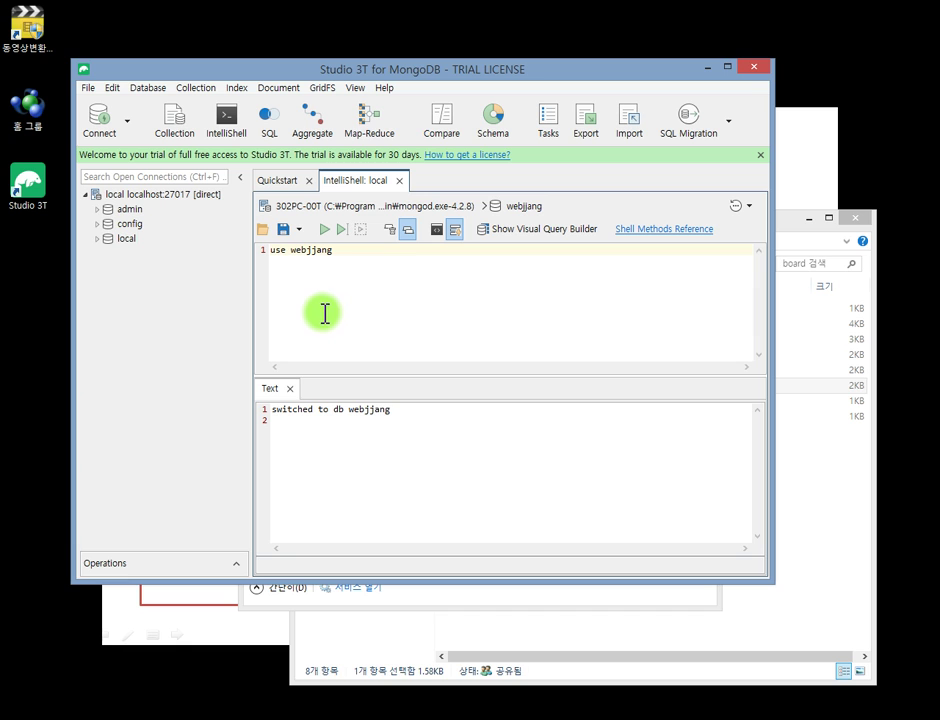
Step: Close the current IntelliShell without saving its script and open a new IntelliShell on the admin database
{"action": "left_click", "coordinate": [399, 182]}
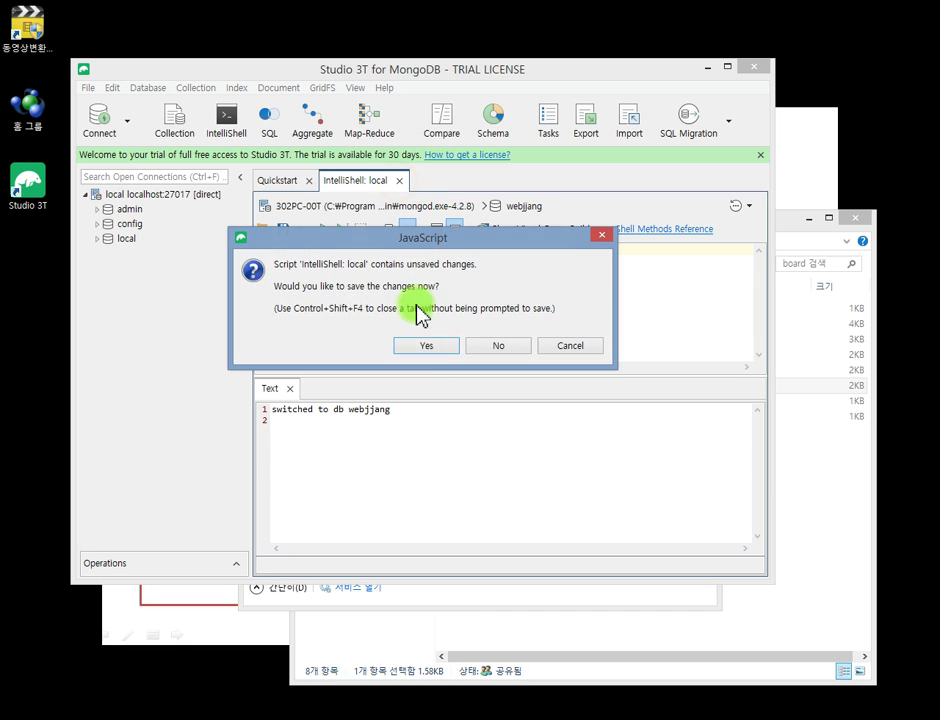
{"action": "left_click", "coordinate": [503, 347]}
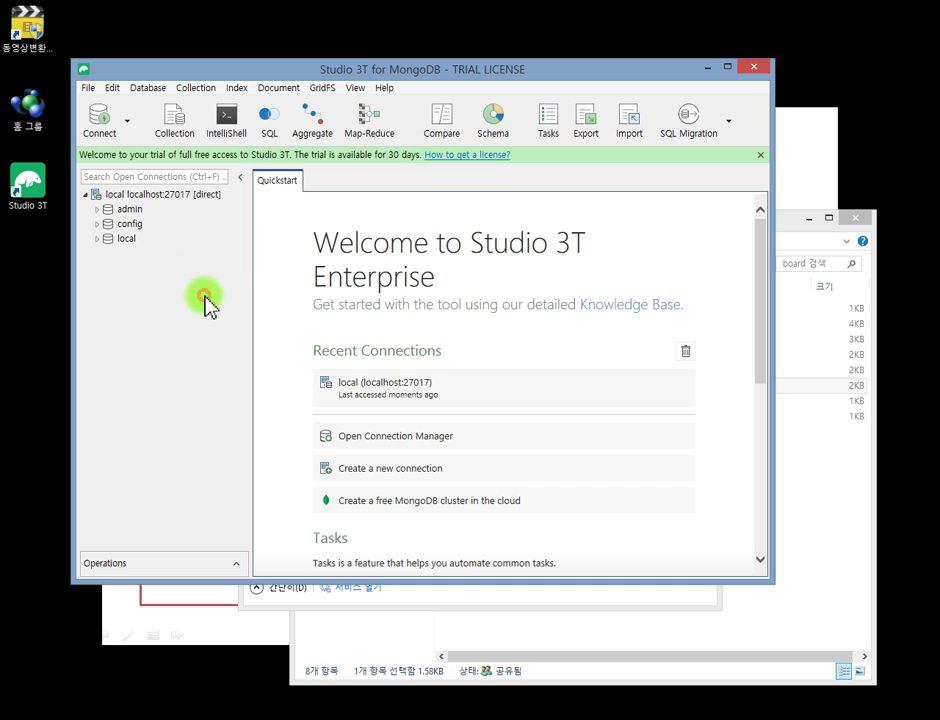
{"action": "left_click", "coordinate": [229, 130]}
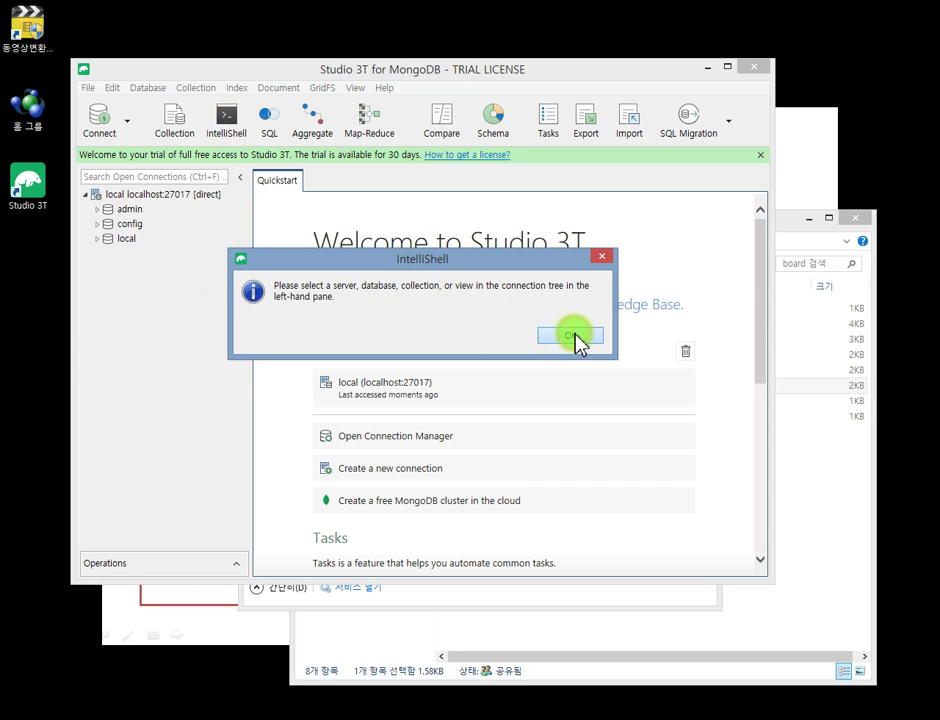
{"action": "left_click", "coordinate": [572, 336]}
{"action": "left_click", "coordinate": [134, 210]}
{"action": "left_click", "coordinate": [228, 122]}
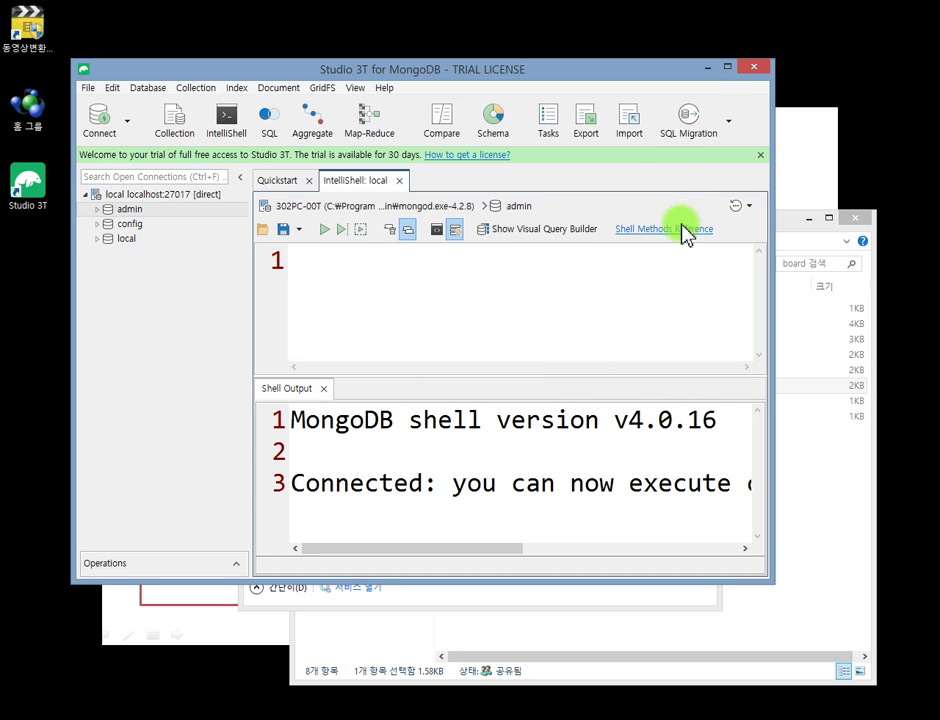
Step: Maximize the application window and read the shell version in the shell output
{"action": "left_click", "coordinate": [727, 67]}
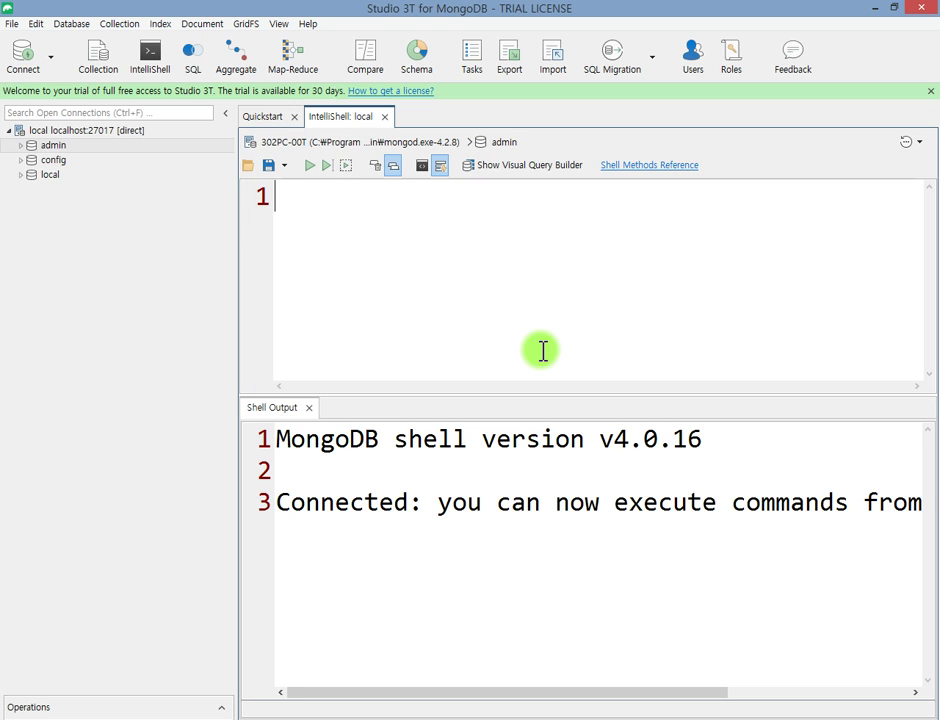
{"action": "mouse_move", "coordinate": [206, 414]}
{"action": "left_mouse_down"}
{"action": "mouse_move", "coordinate": [716, 480]}
{"action": "mouse_move", "coordinate": [730, 470]}
{"action": "left_mouse_up"}
{"action": "mouse_move", "coordinate": [668, 392]}
{"action": "left_mouse_down"}
{"action": "mouse_move", "coordinate": [625, 405]}
{"action": "mouse_move", "coordinate": [648, 418]}
{"action": "mouse_move", "coordinate": [660, 368]}
{"action": "left_mouse_up"}
{"action": "mouse_move", "coordinate": [470, 452]}
{"action": "left_mouse_down"}
{"action": "mouse_move", "coordinate": [410, 410]}
{"action": "mouse_move", "coordinate": [462, 462]}
{"action": "left_mouse_up"}
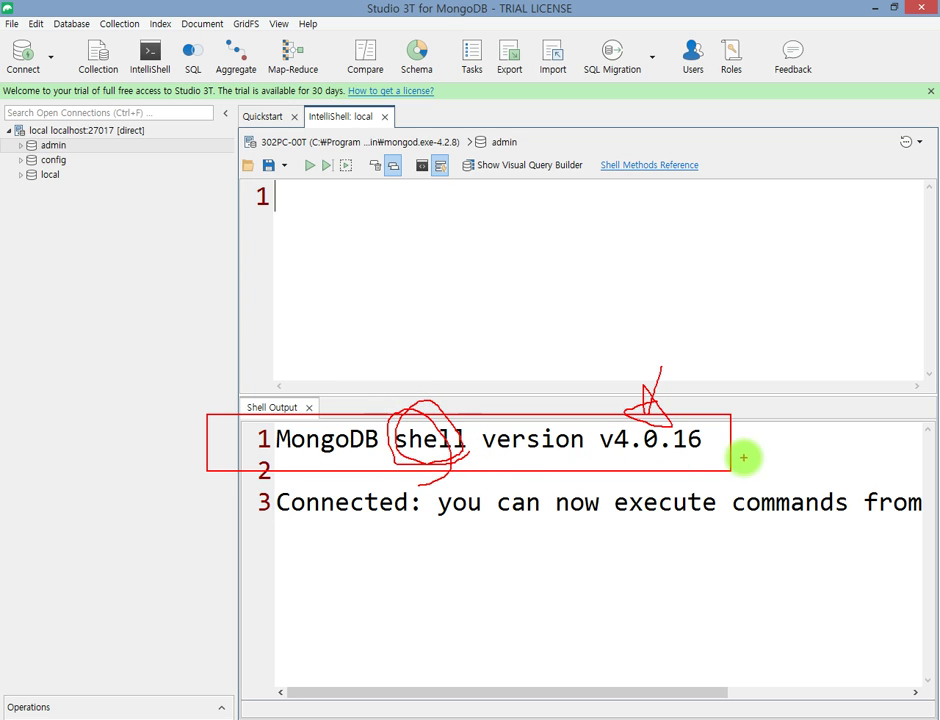
{"action": "key", "text": "Escape"}
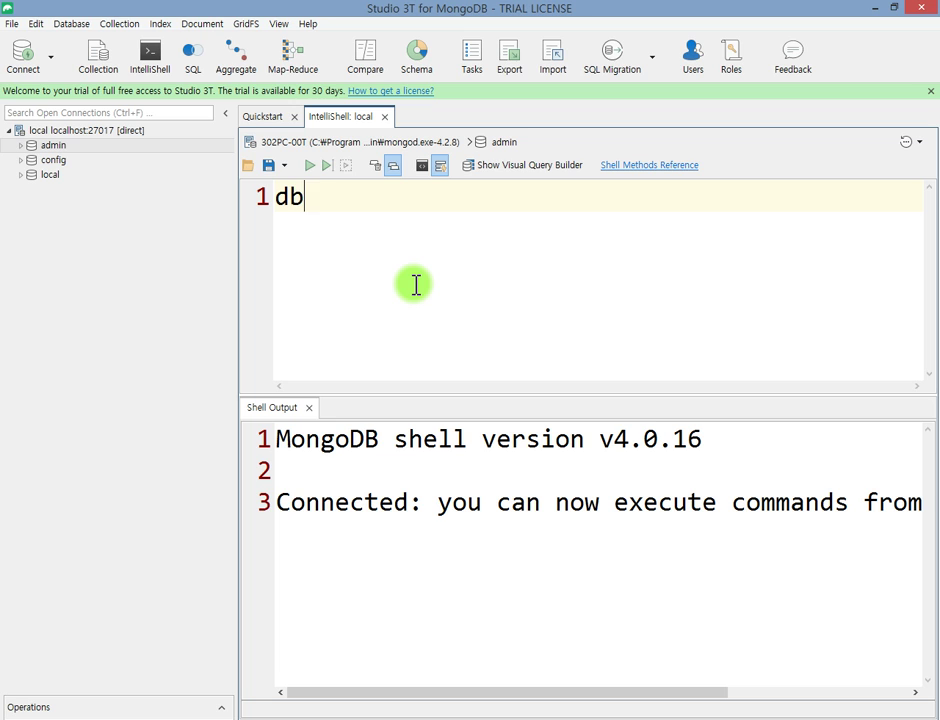
Step: Enter db.getCollection("system.version") from the autocomplete suggestions and run it on the admin database
{"action": "type", "text": "ver"}
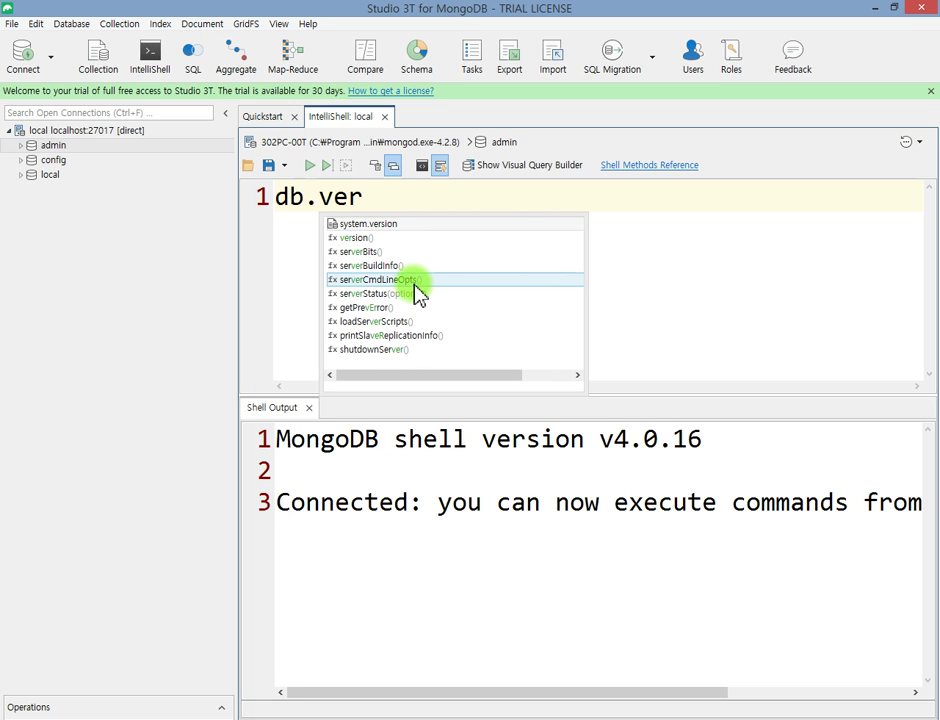
{"action": "key", "text": "Return"}
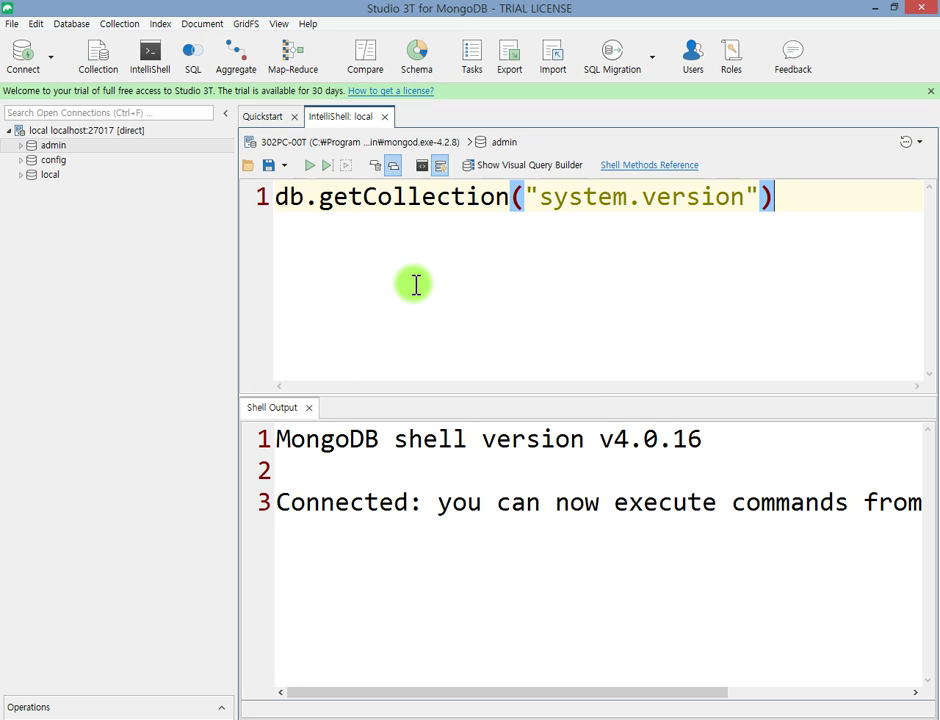
{"action": "key", "text": "F5"}
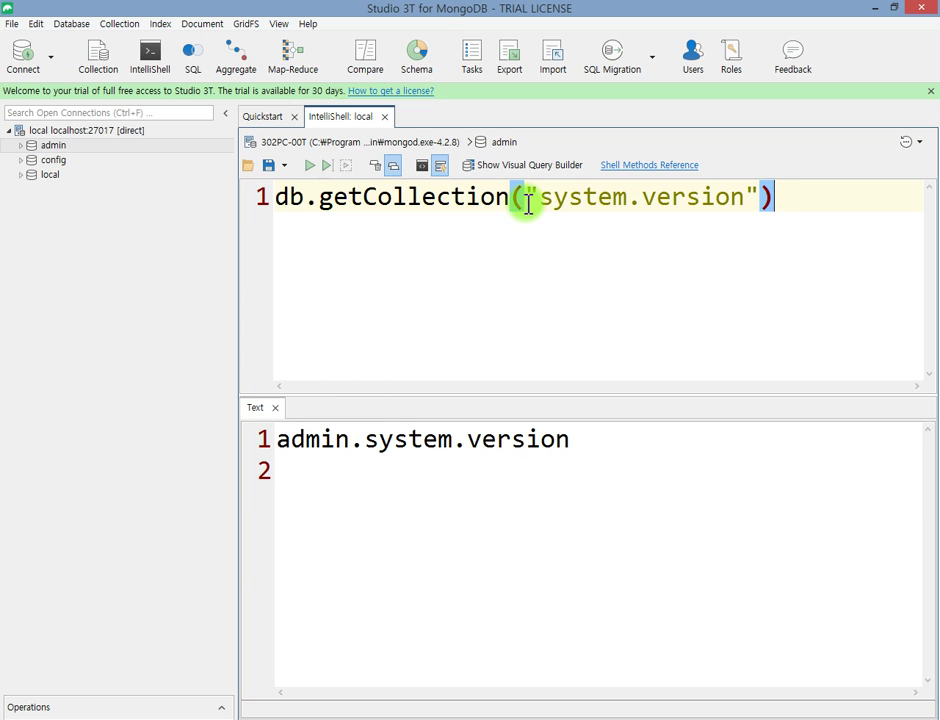
Step: Replace the getCollection call with db.version() and run it to check the MongoDB server version
{"action": "double_click", "coordinate": [321, 200]}
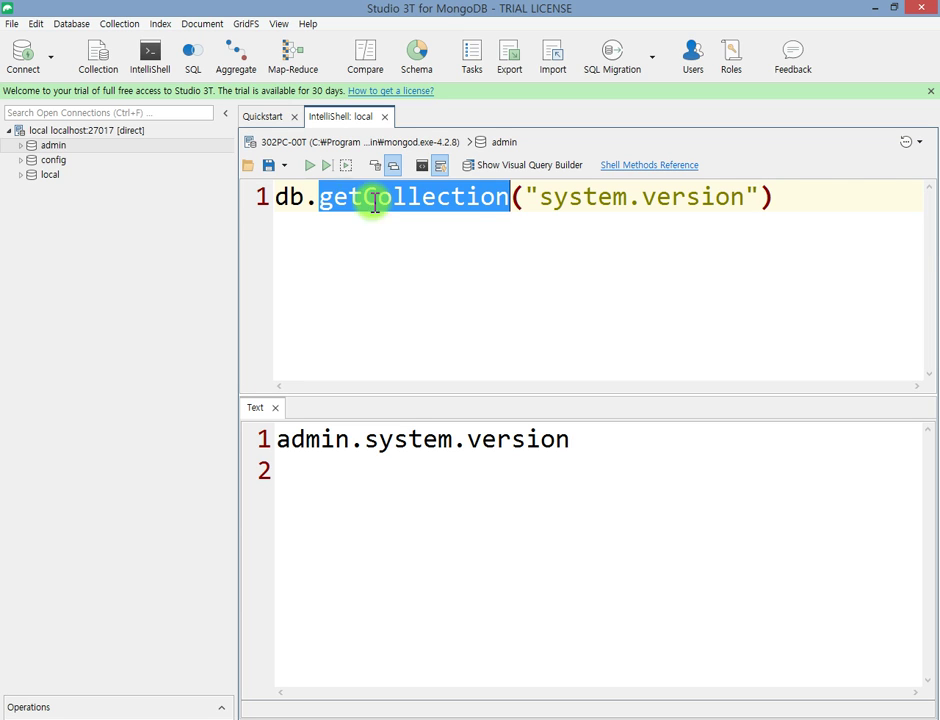
{"action": "left_click", "coordinate": [849, 204], "text": "shift"}
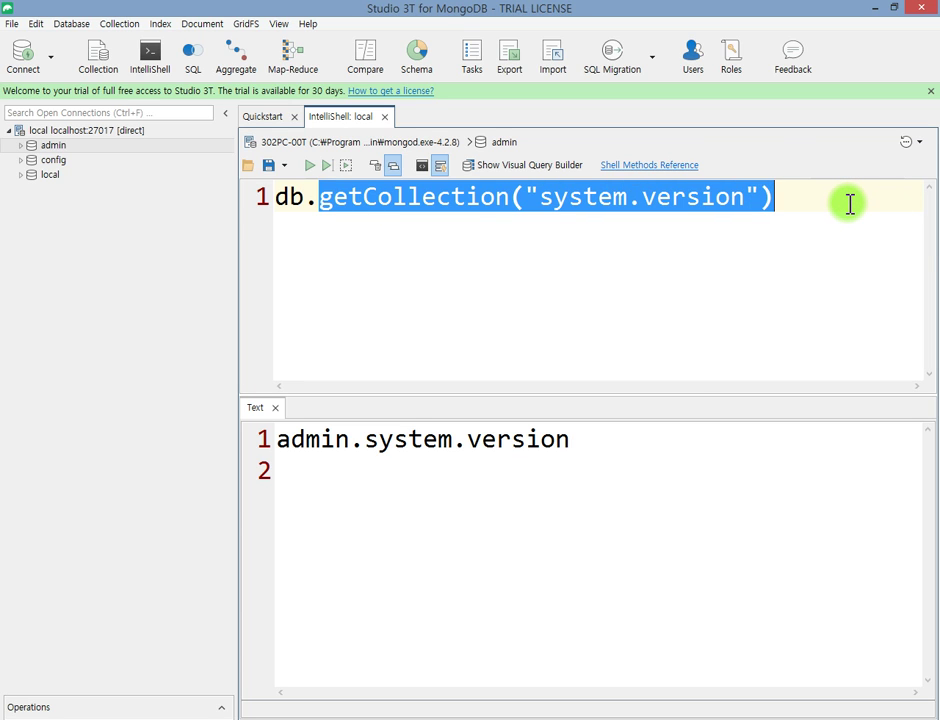
{"action": "type", "text": "ver"}
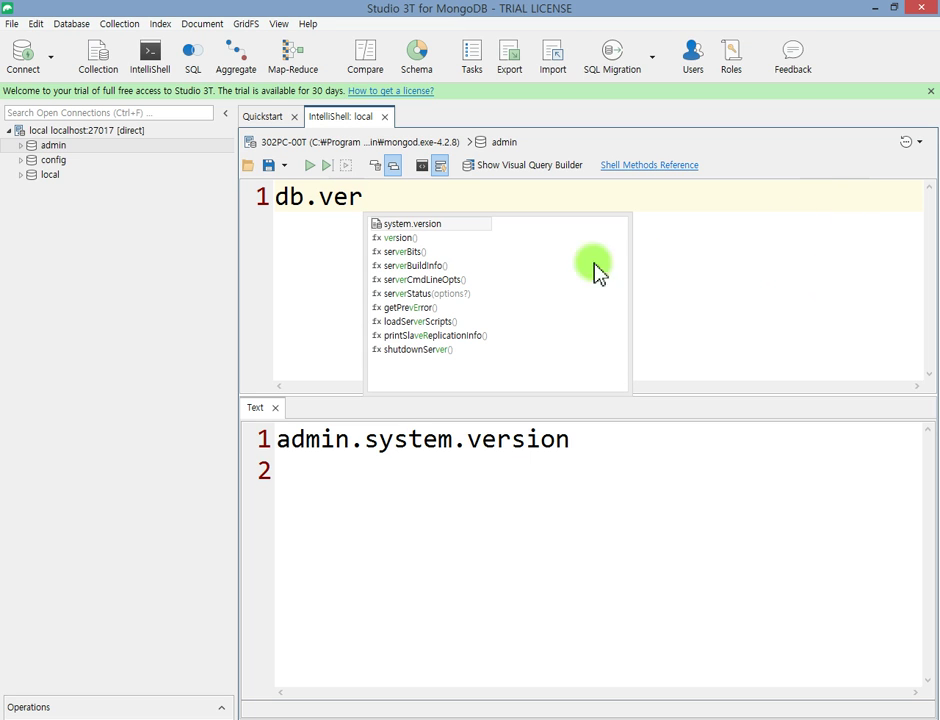
{"action": "left_click", "coordinate": [397, 238]}
{"action": "left_click", "coordinate": [397, 238]}
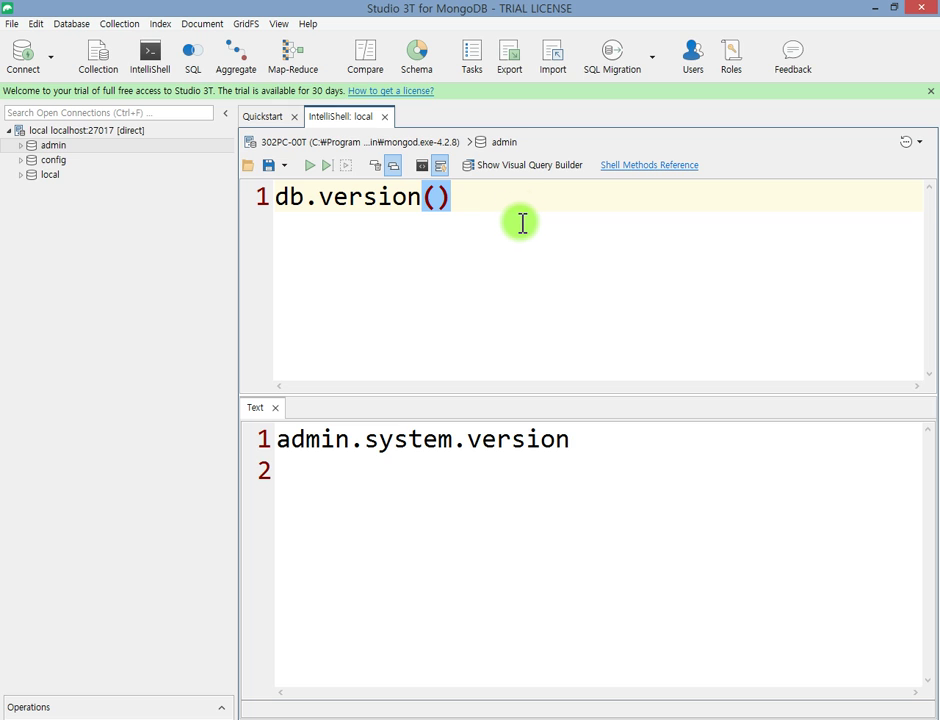
{"action": "key", "text": "F5"}
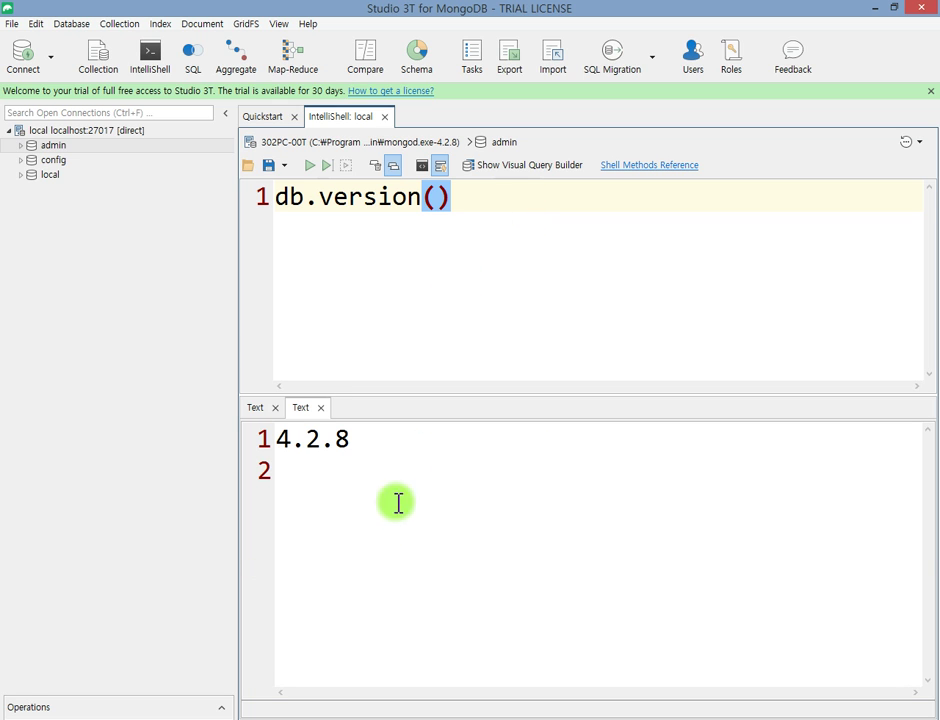
{"action": "left_click", "coordinate": [355, 468]}
{"action": "mouse_move", "coordinate": [355, 468]}
{"action": "left_mouse_down"}
{"action": "mouse_move", "coordinate": [256, 413]}
{"action": "mouse_move", "coordinate": [367, 434]}
{"action": "mouse_move", "coordinate": [258, 487]}
{"action": "mouse_move", "coordinate": [258, 412]}
{"action": "mouse_move", "coordinate": [405, 430]}
{"action": "mouse_move", "coordinate": [394, 453]}
{"action": "left_mouse_up"}
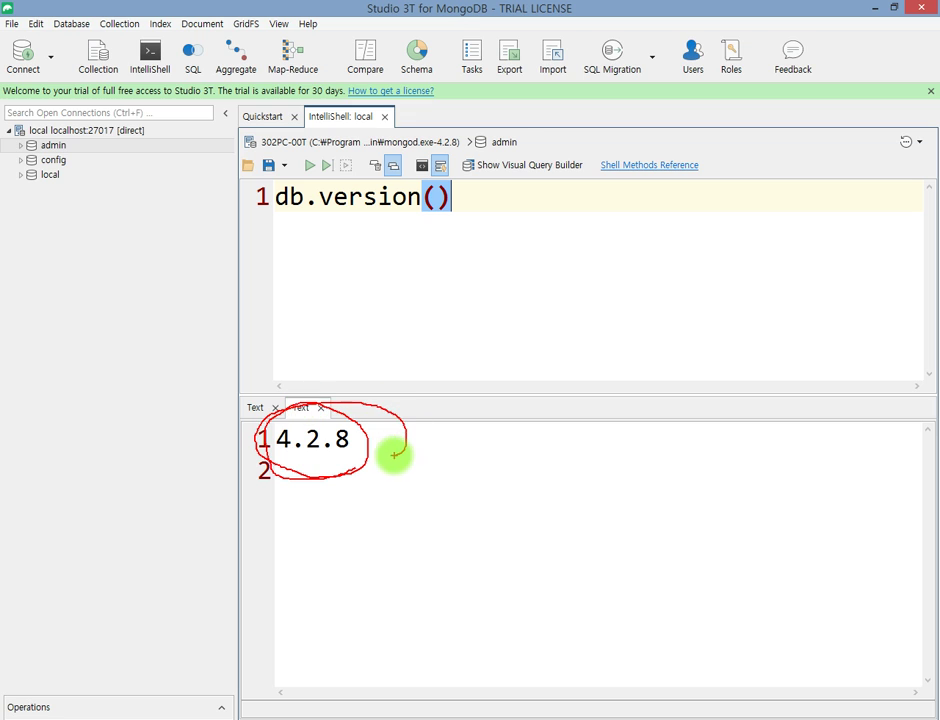
{"action": "key", "text": "Escape"}
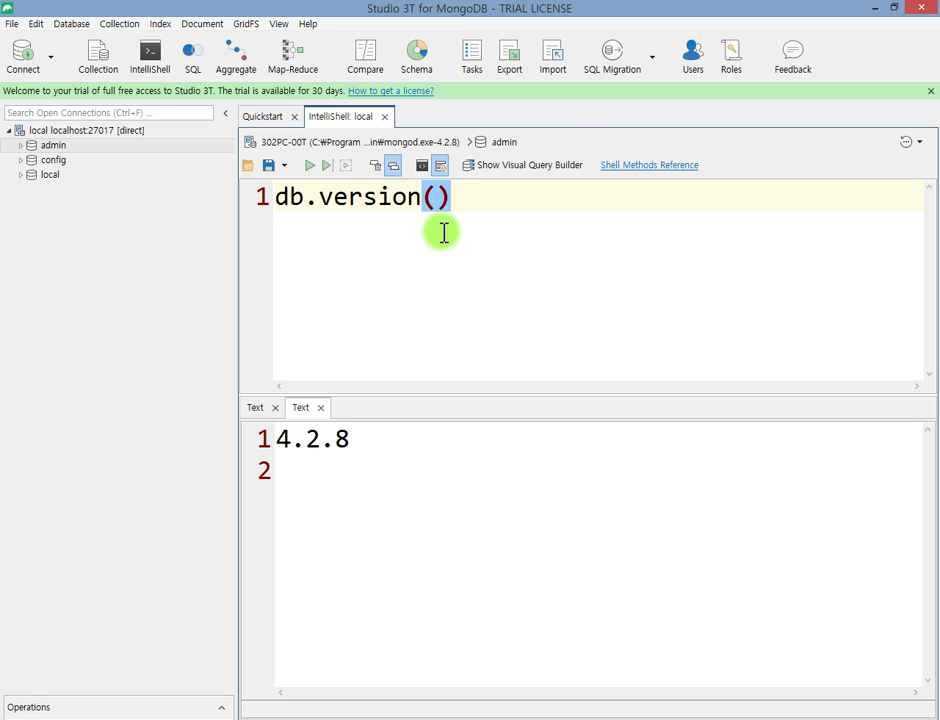
Step: Open the user management of the admin database and look at the Add User form without adding a user
{"action": "left_click", "coordinate": [692, 60]}
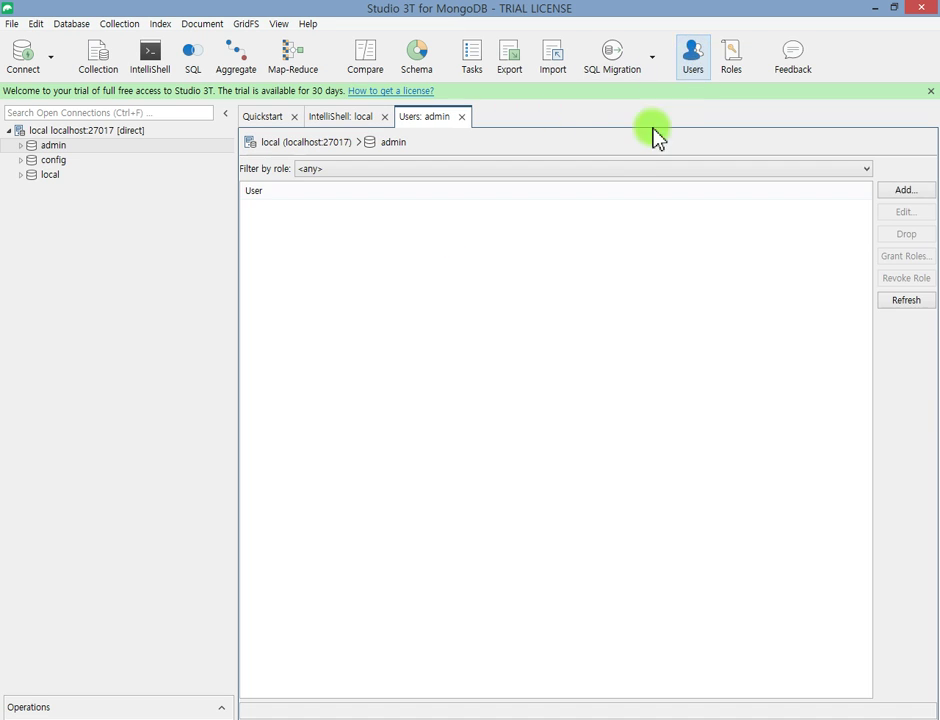
{"action": "left_click", "coordinate": [910, 192]}
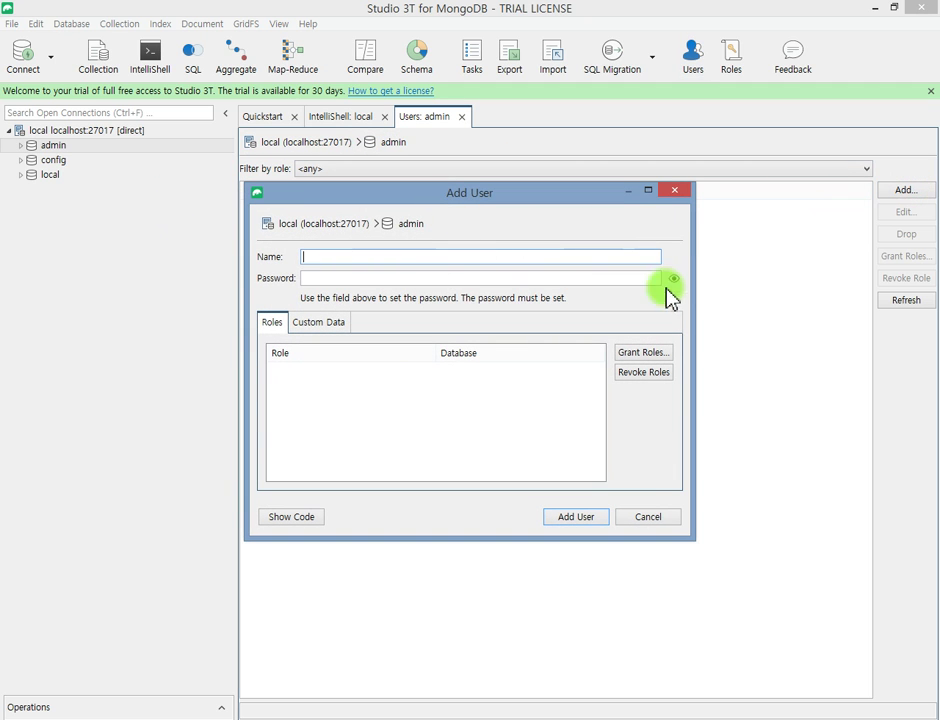
{"action": "left_click", "coordinate": [652, 518]}
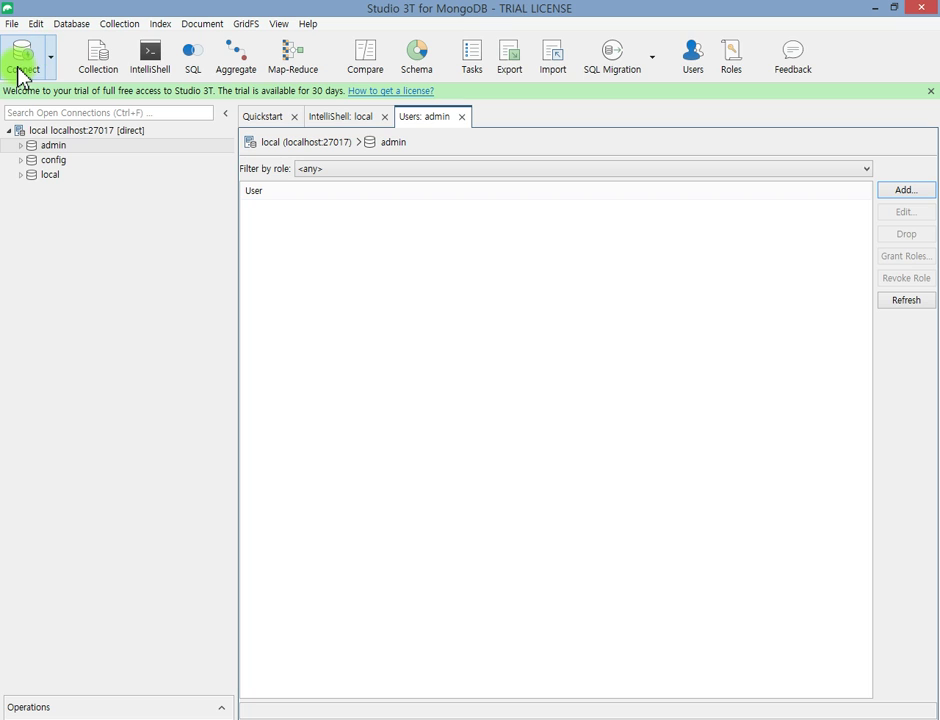
{"action": "left_click", "coordinate": [51, 58]}
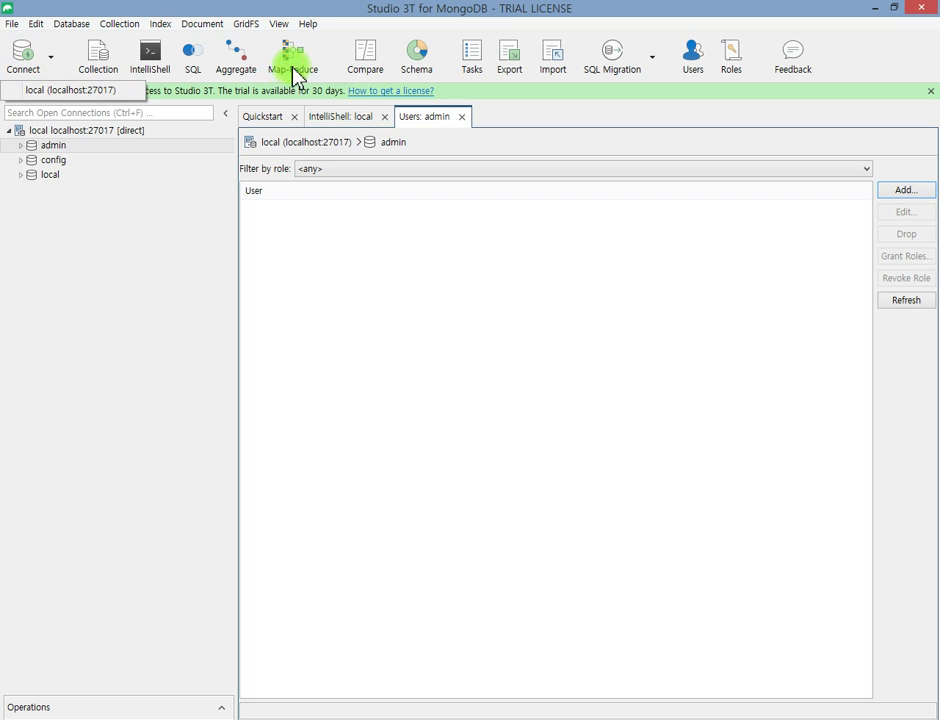
{"action": "left_click", "coordinate": [153, 276]}
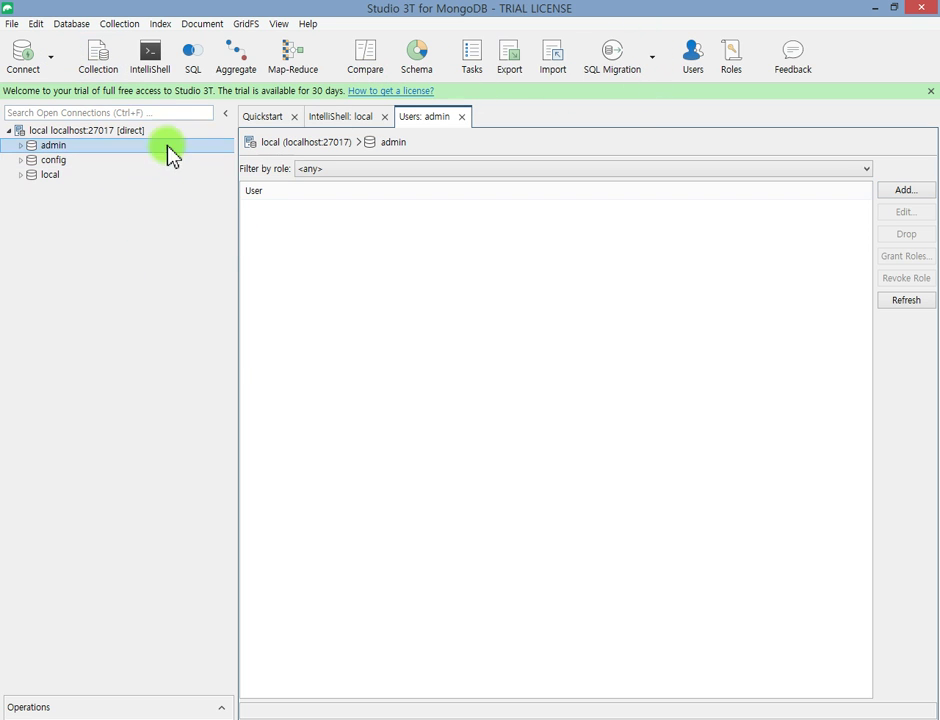